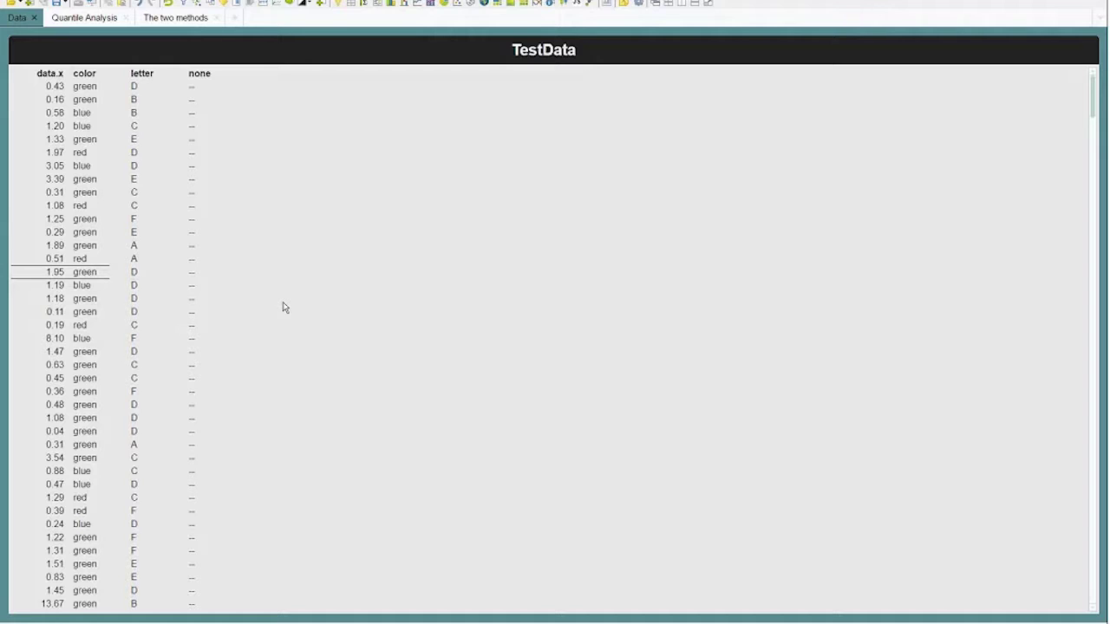
- On the Quantile Analysis page, draw the quantile line at probability 0.80, and then raise it to 0.89
left_click(110, 19)
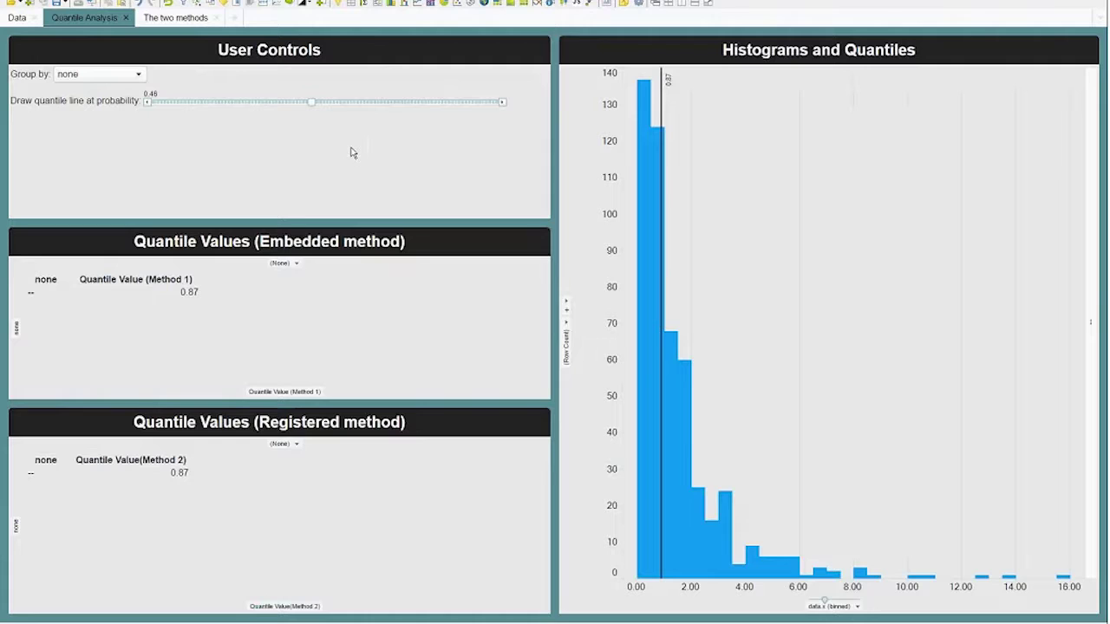
left_click_drag(318, 104, 425, 110)
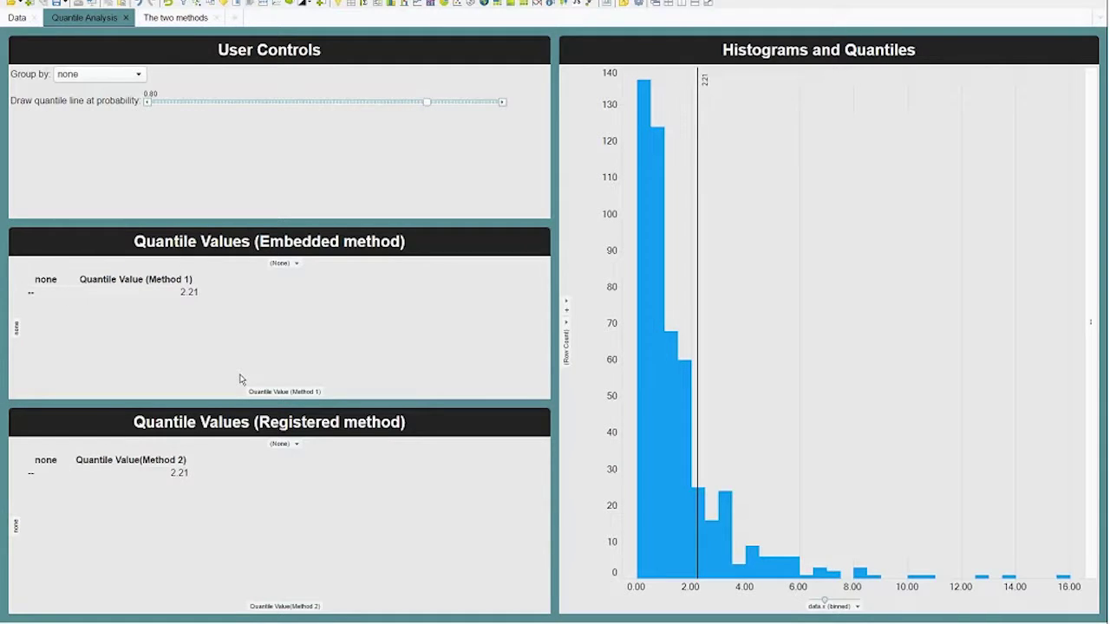
mouse_move(643, 104)
left_click_drag(428, 103, 457, 103)
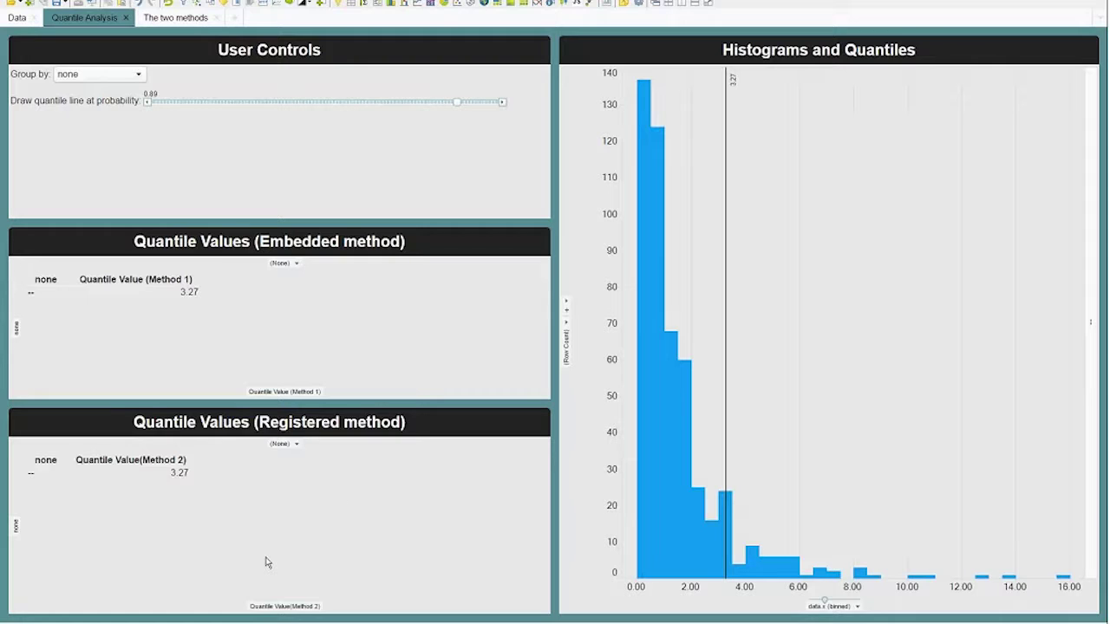
- Examine the custom expression behind the Registered method table's quantile value, highlighting the TERRAgg_quantile function name, and leave it without changes
right_click(283, 607)
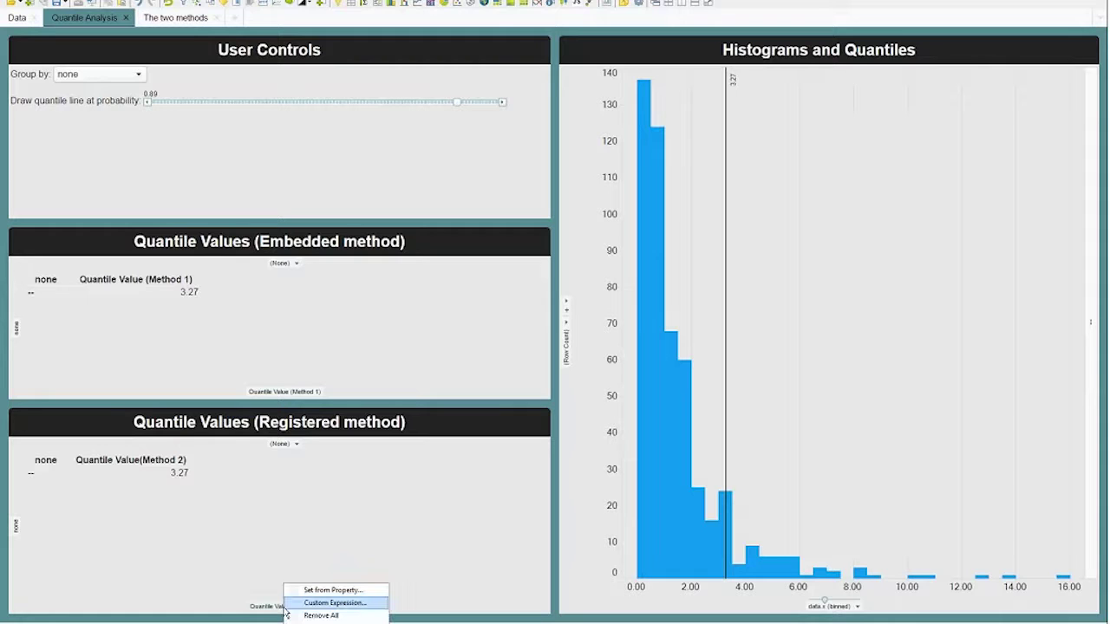
left_click(335, 603)
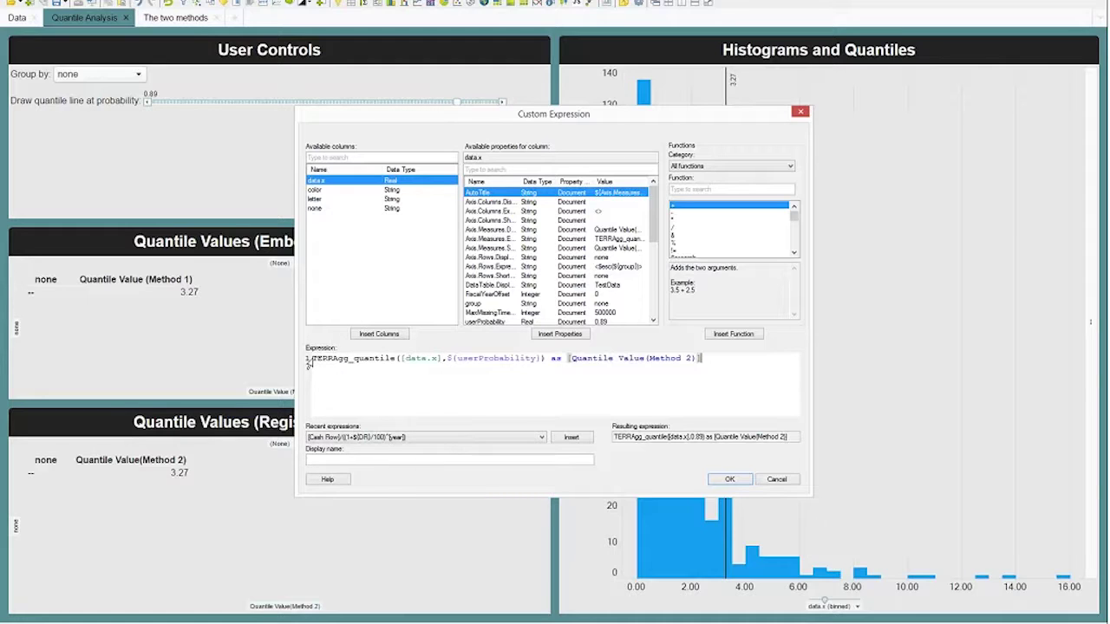
left_click_drag(310, 359, 396, 365)
left_click(380, 391)
double_click(394, 358)
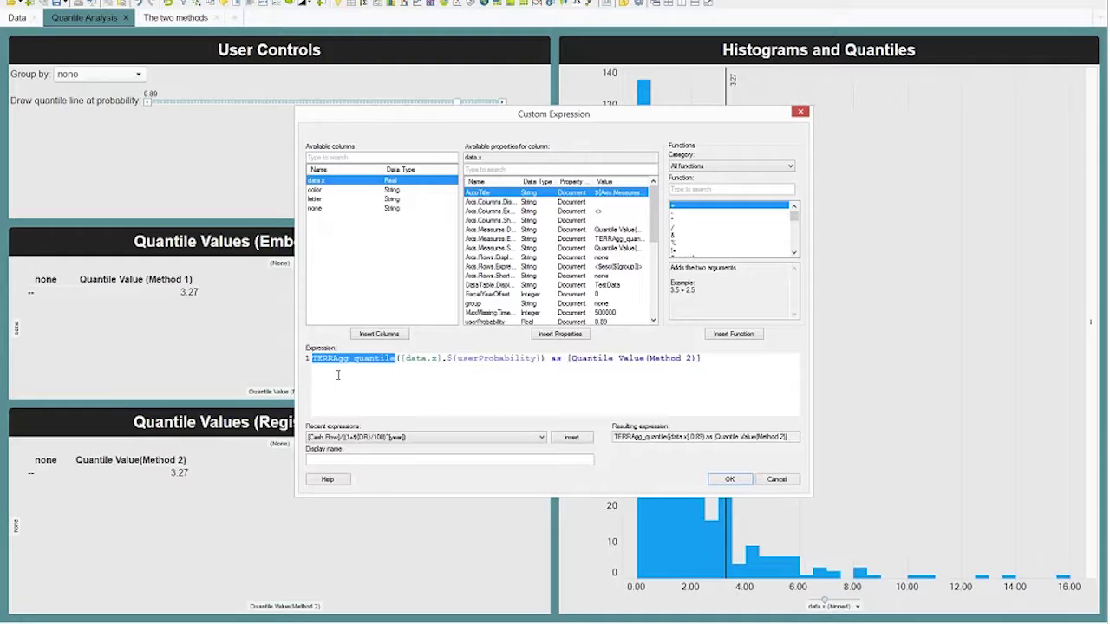
left_click(339, 375)
left_click(776, 482)
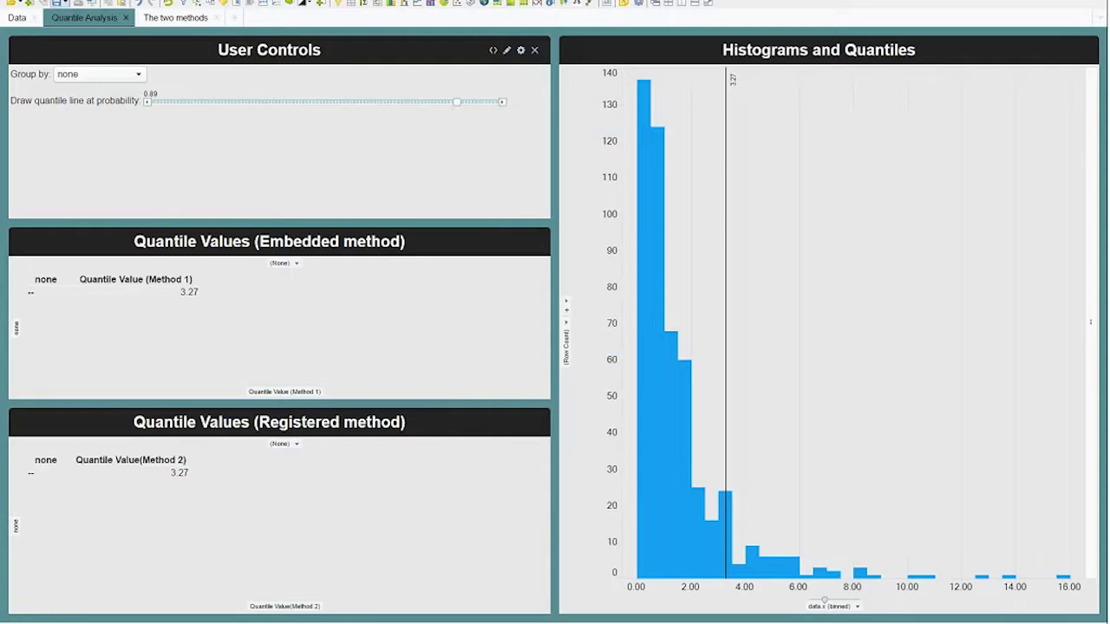
- Review the TERRAgg_quantile expression function's type, return type, category and script in the Data Function Properties, and close them without changes
left_click(28, 2)
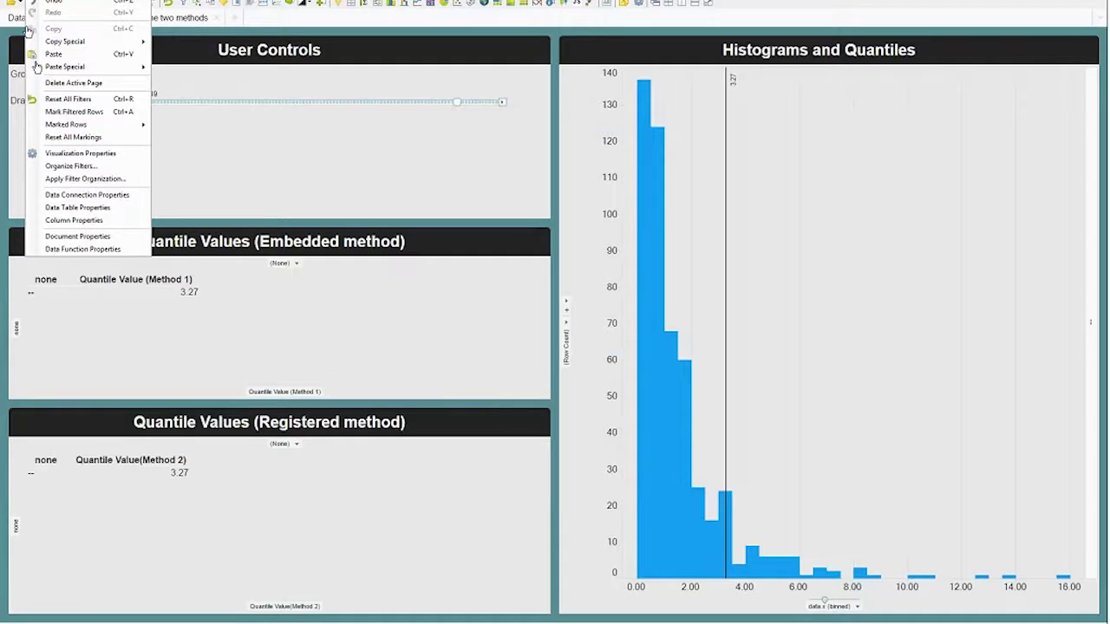
left_click(105, 251)
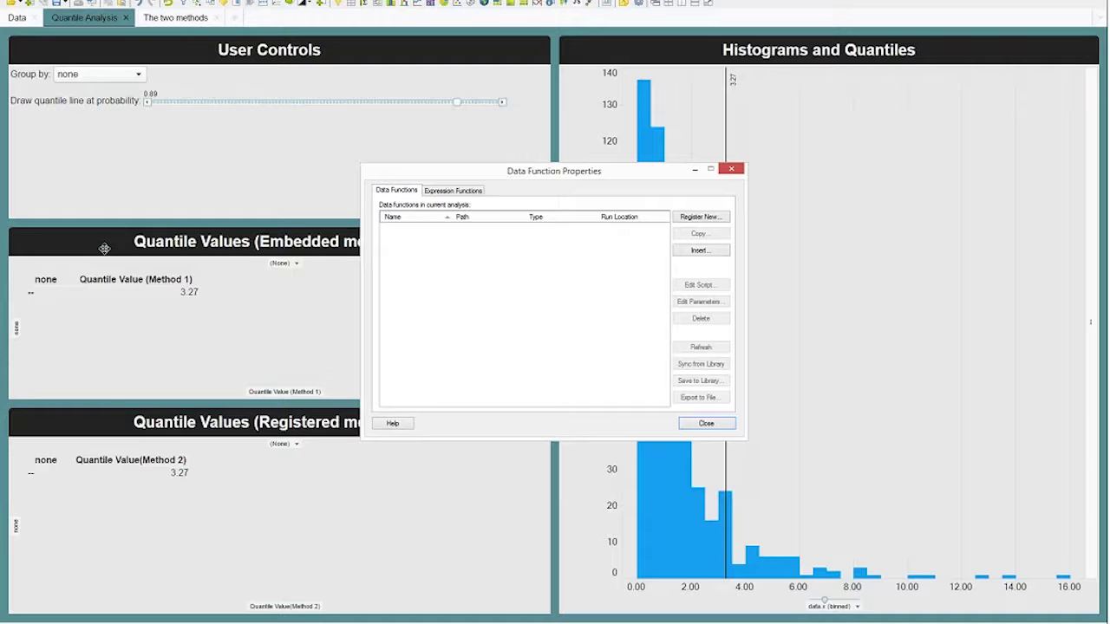
left_click(451, 191)
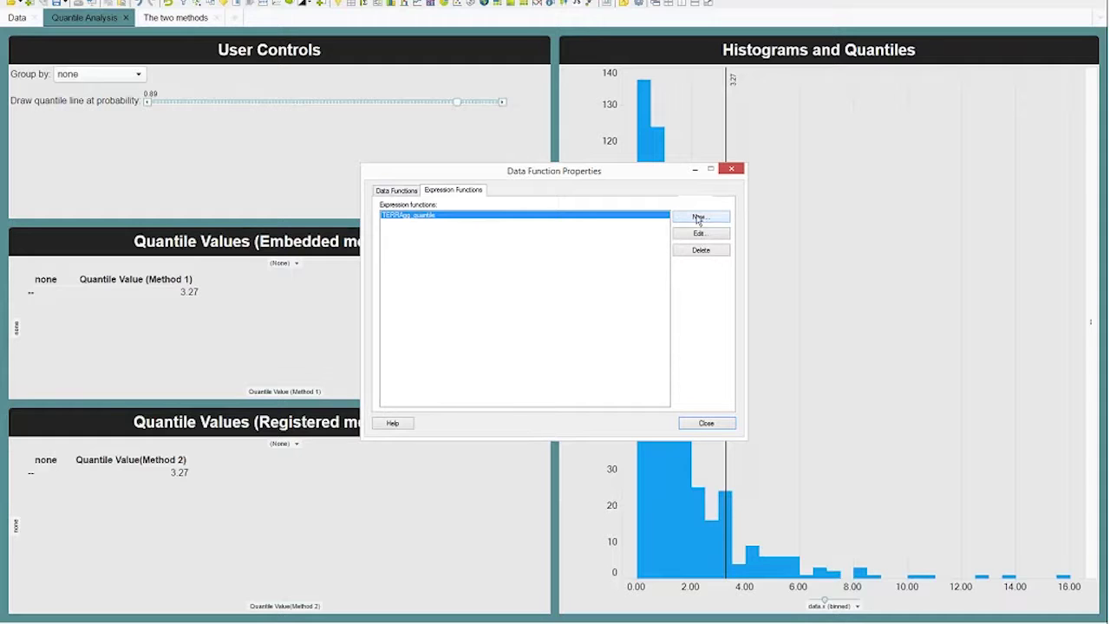
left_click(716, 236)
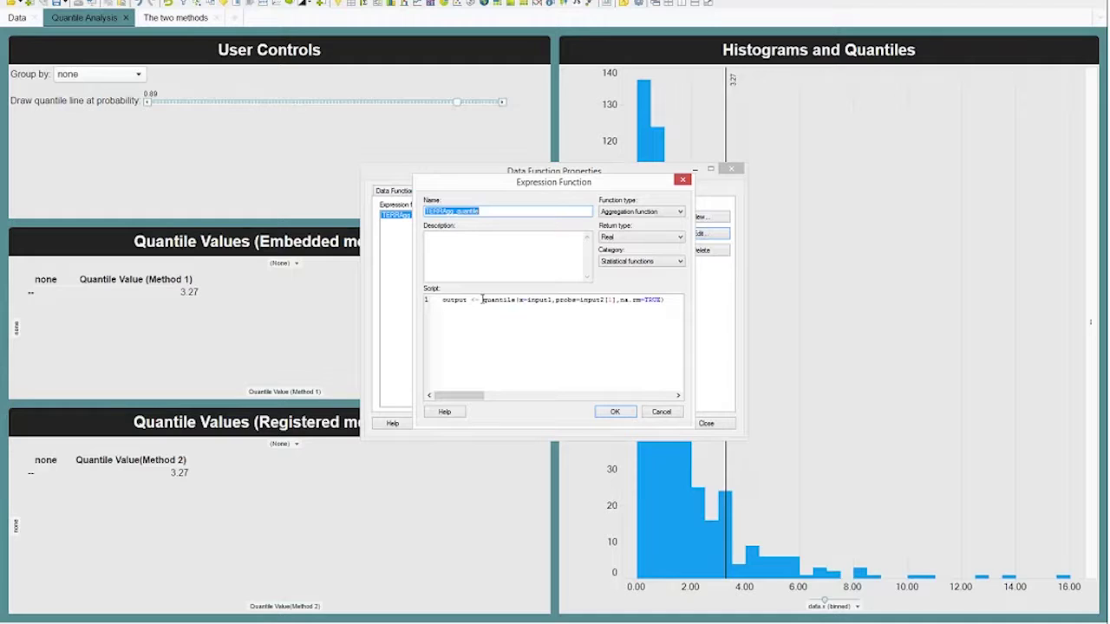
left_click(664, 300)
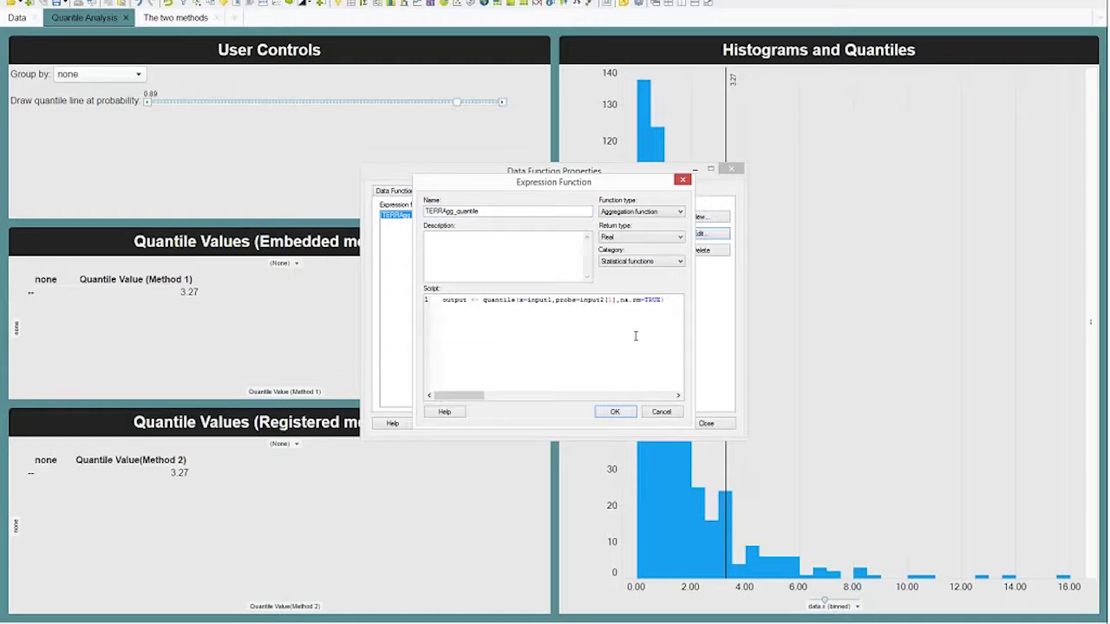
left_click(667, 416)
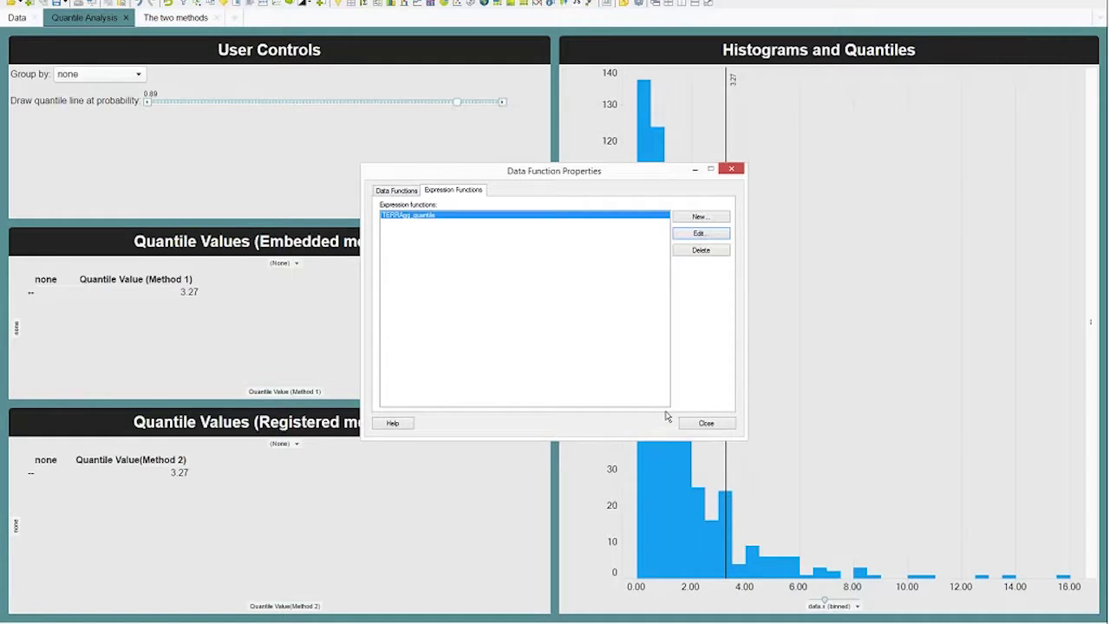
left_click(706, 423)
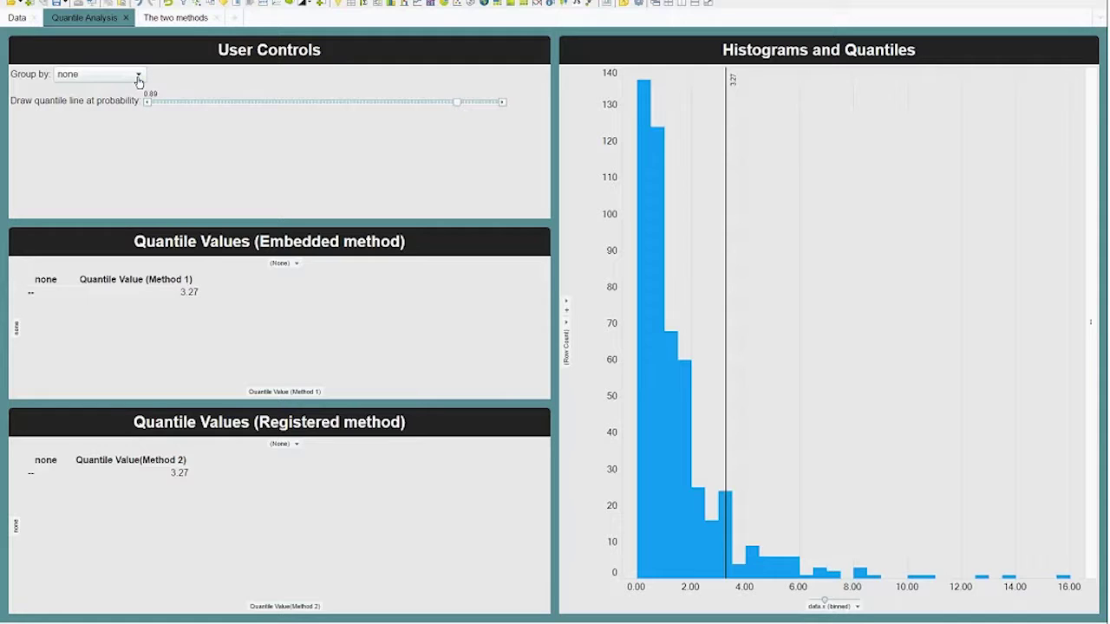
- Group the quantile tables and histograms by color and set the quantile line probability to 0.96
left_click(97, 80)
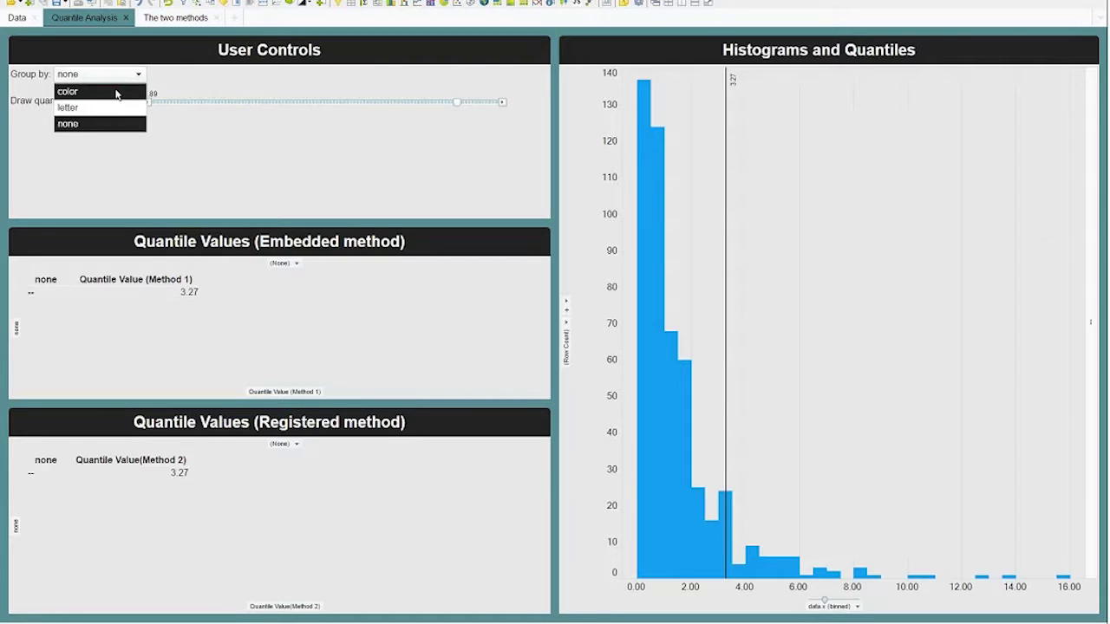
left_click(117, 93)
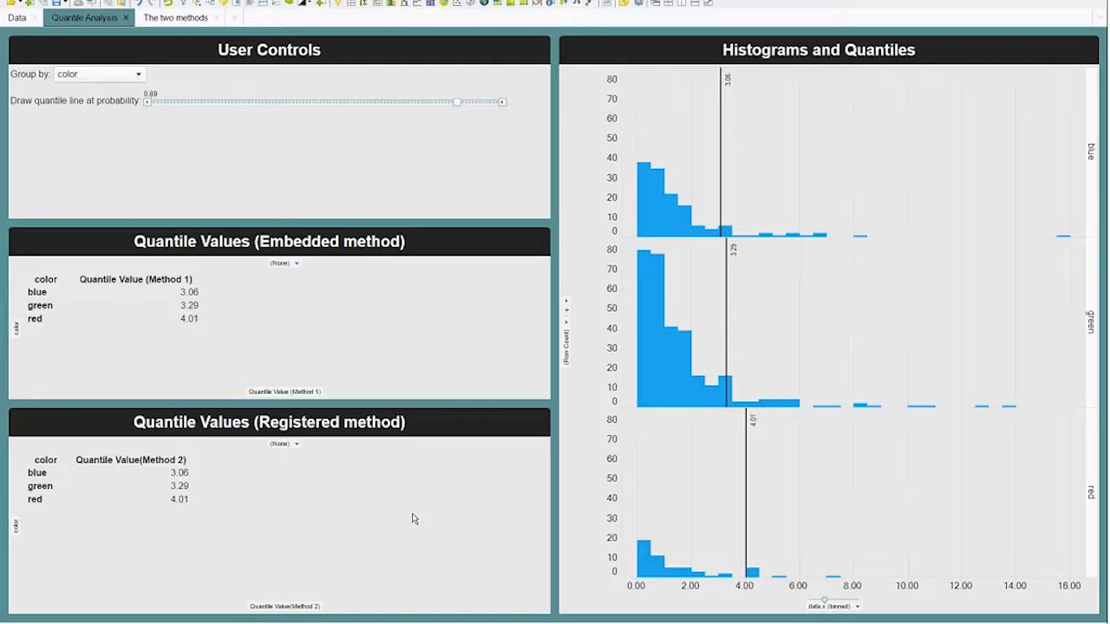
left_click_drag(448, 106, 482, 103)
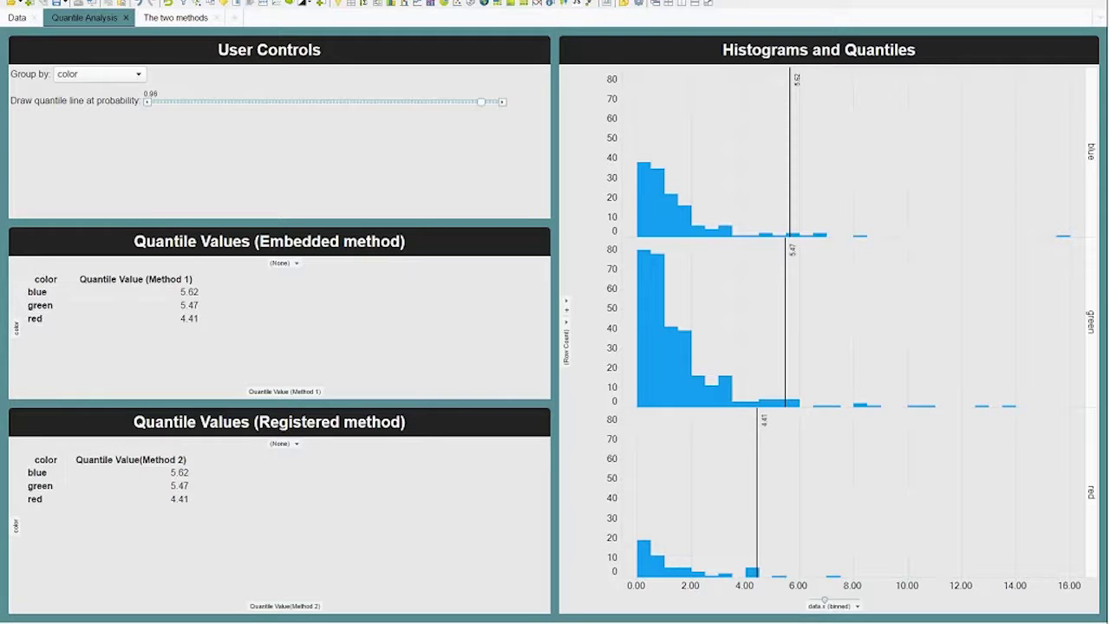
- Reopen the TERRAgg_quantile script to inspect the final arguments of its quantile call, and close the function properties without changes
left_click(33, 0)
left_click(63, 250)
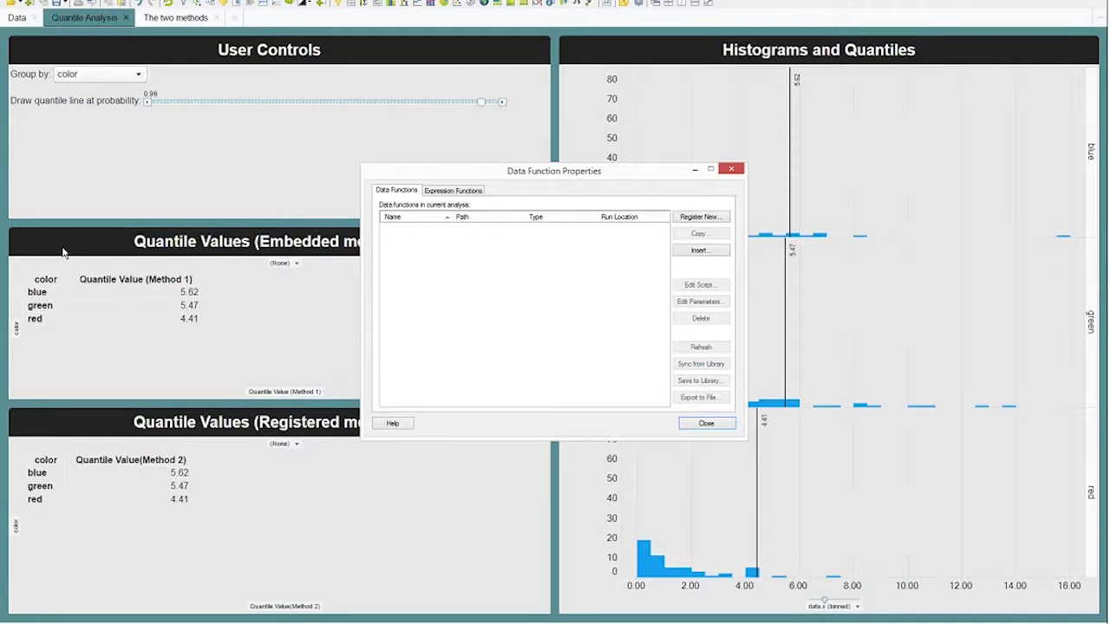
left_click(474, 193)
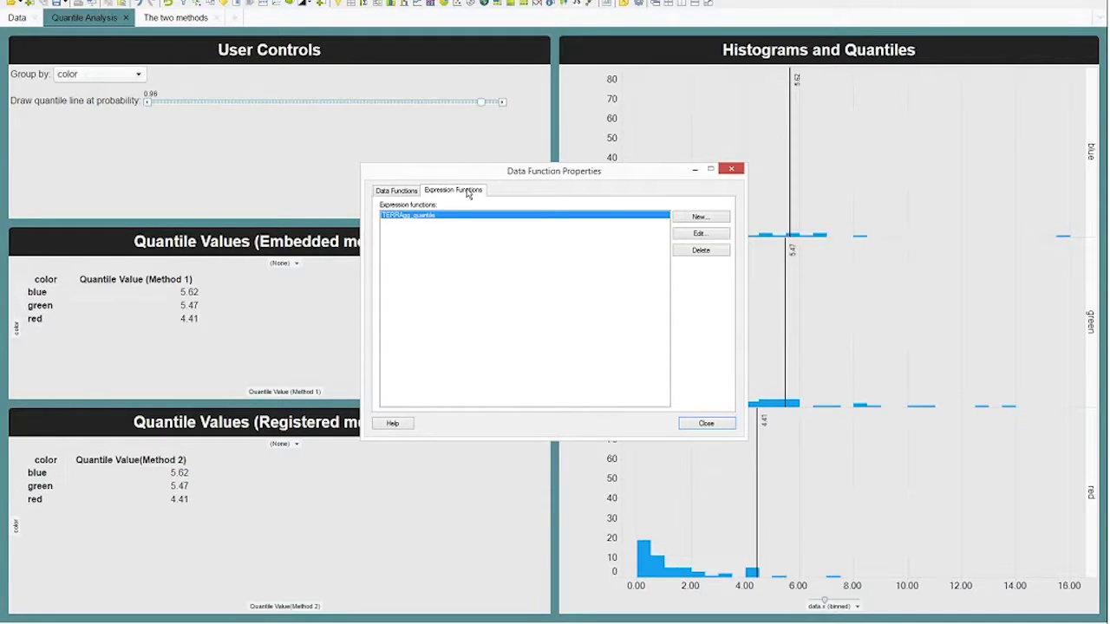
left_click(699, 233)
left_click_drag(665, 300, 595, 300)
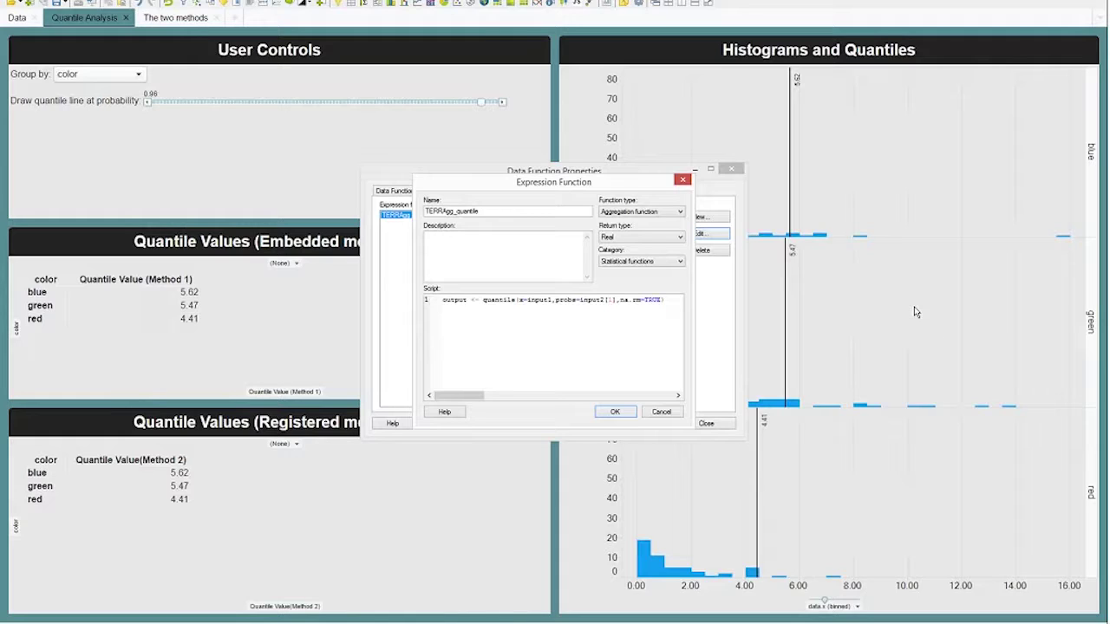
left_click(669, 414)
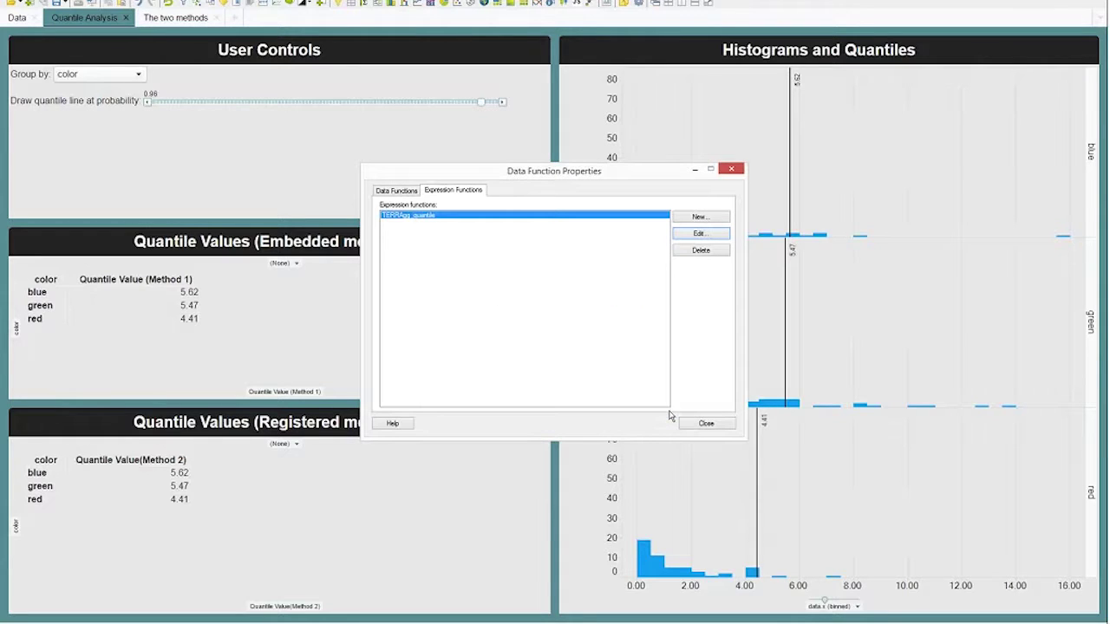
left_click(718, 426)
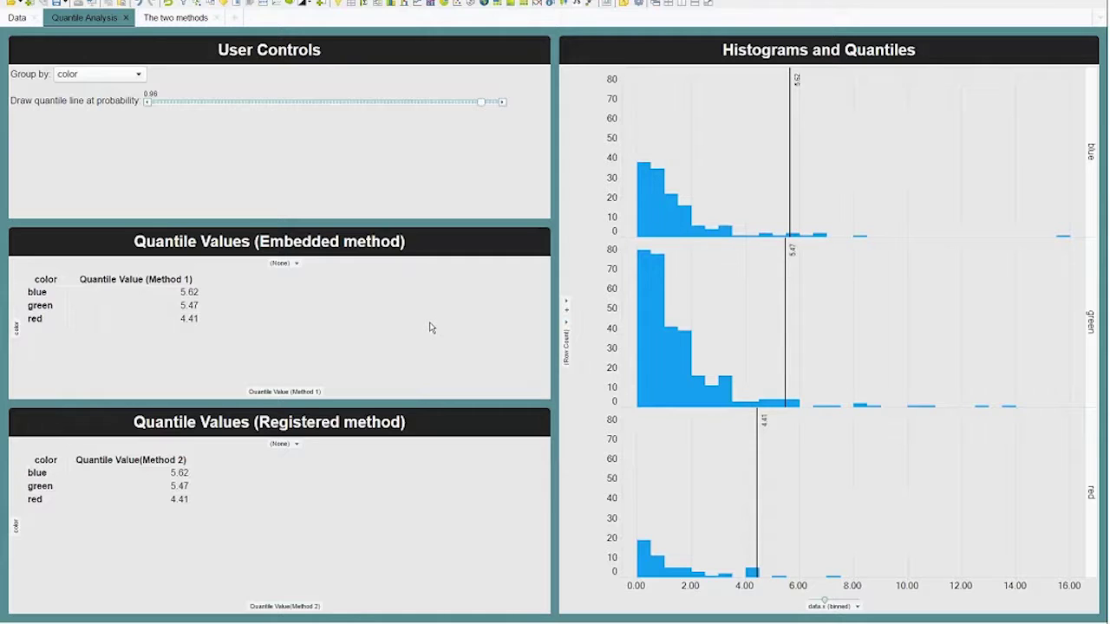
- Group the quantile tables and histograms by letter and set the quantile line probability to 0.94
left_click(100, 76)
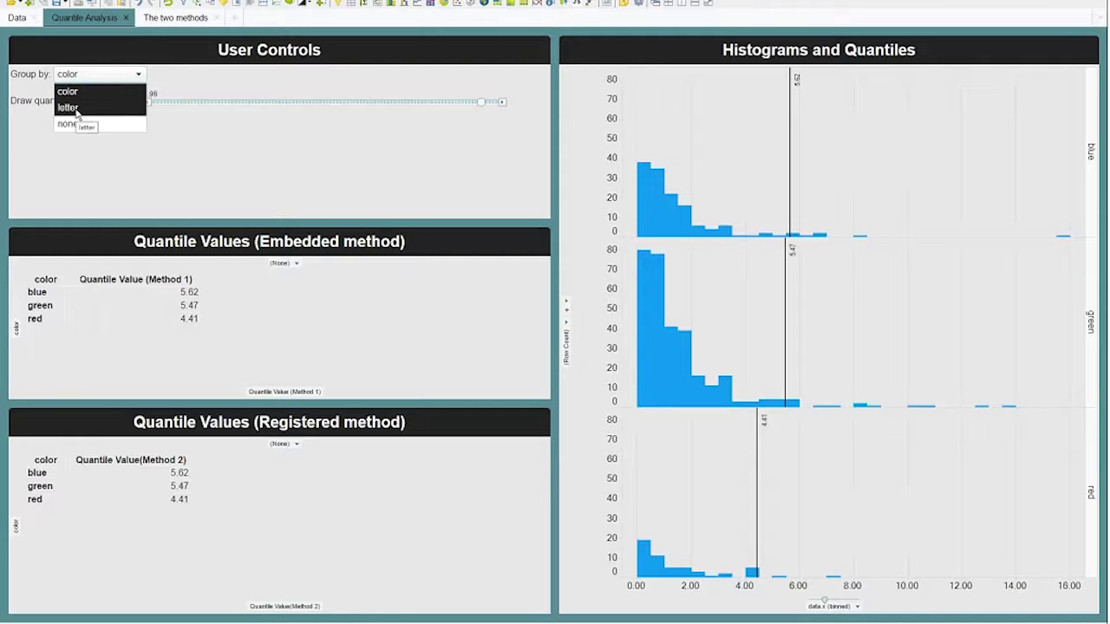
left_click(69, 107)
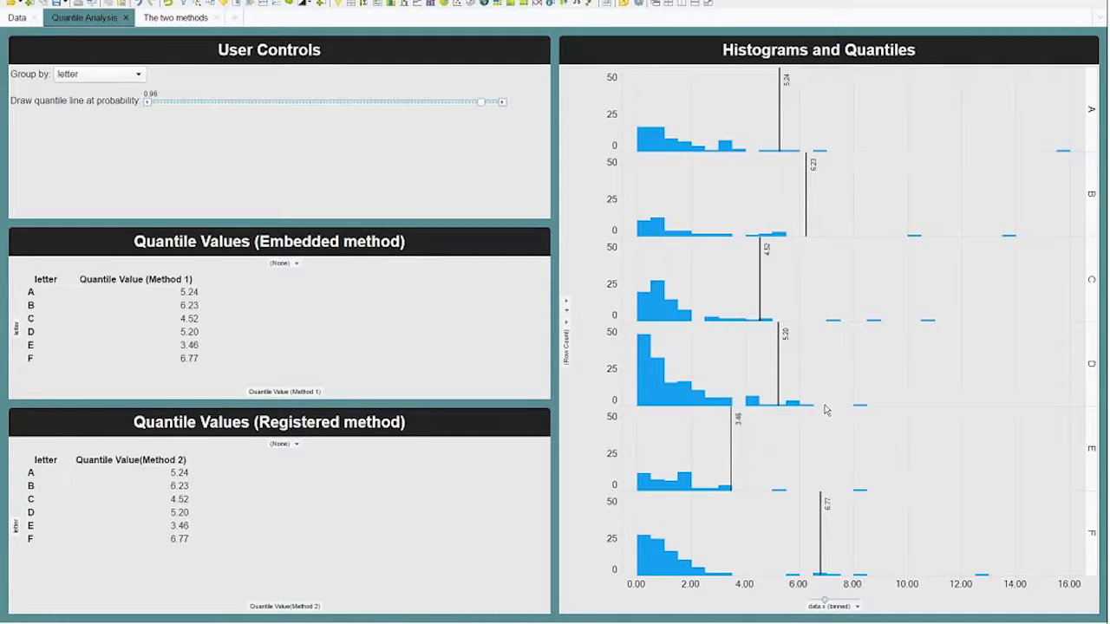
left_click_drag(482, 103, 449, 106)
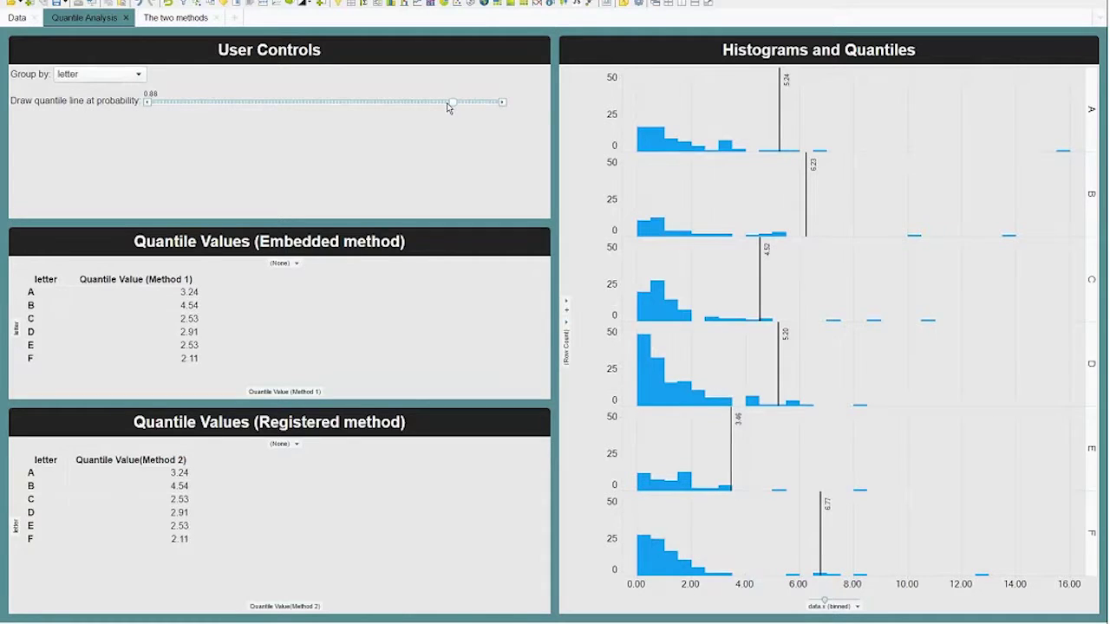
left_click(475, 105)
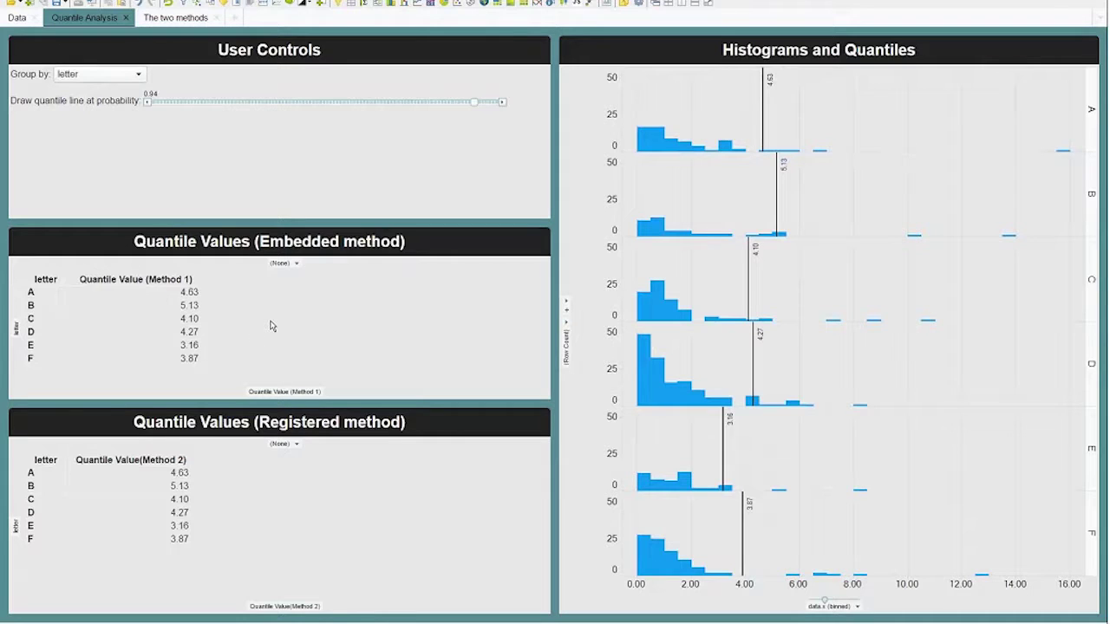
- Open the custom expression of the Embedded method table's quantile value and examine the TERRAggregation_Real call with its inline quantile script
right_click(304, 394)
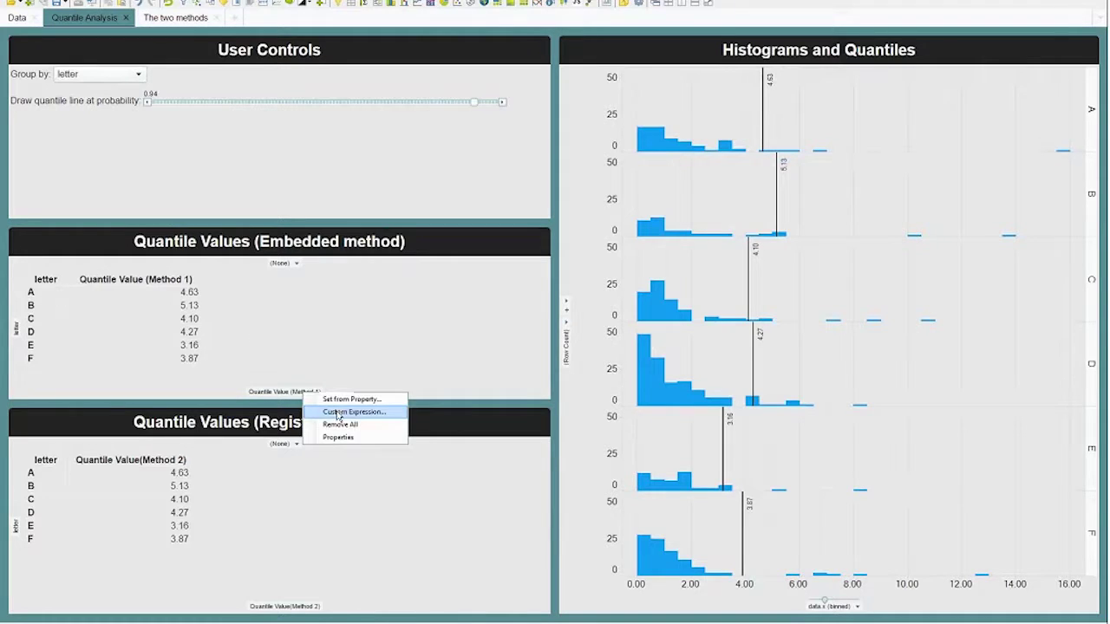
left_click(338, 410)
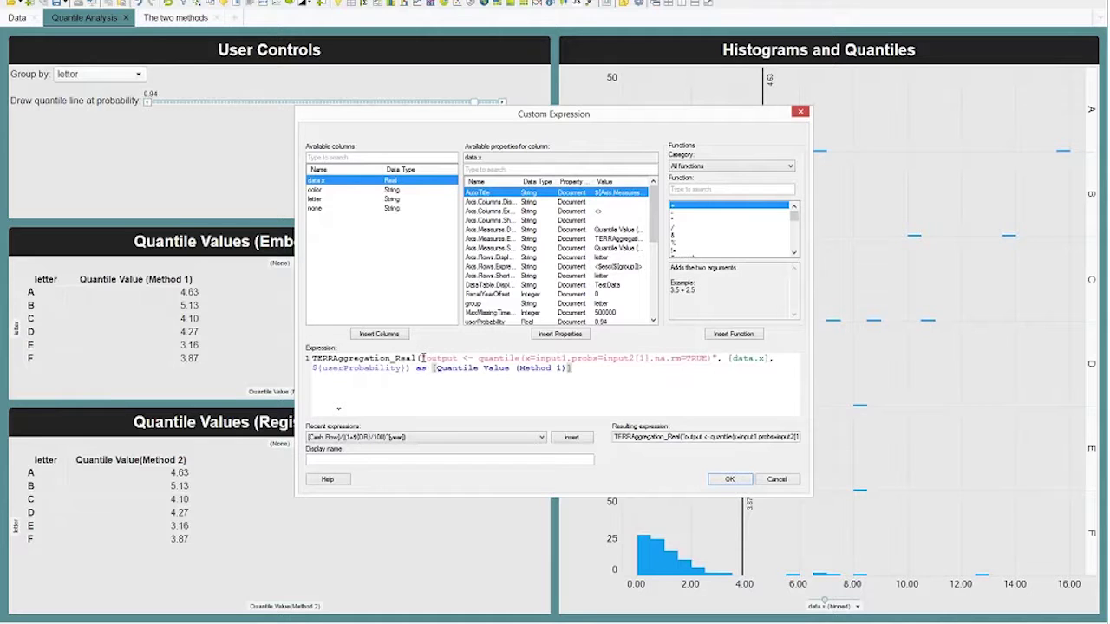
left_click_drag(423, 358, 599, 361)
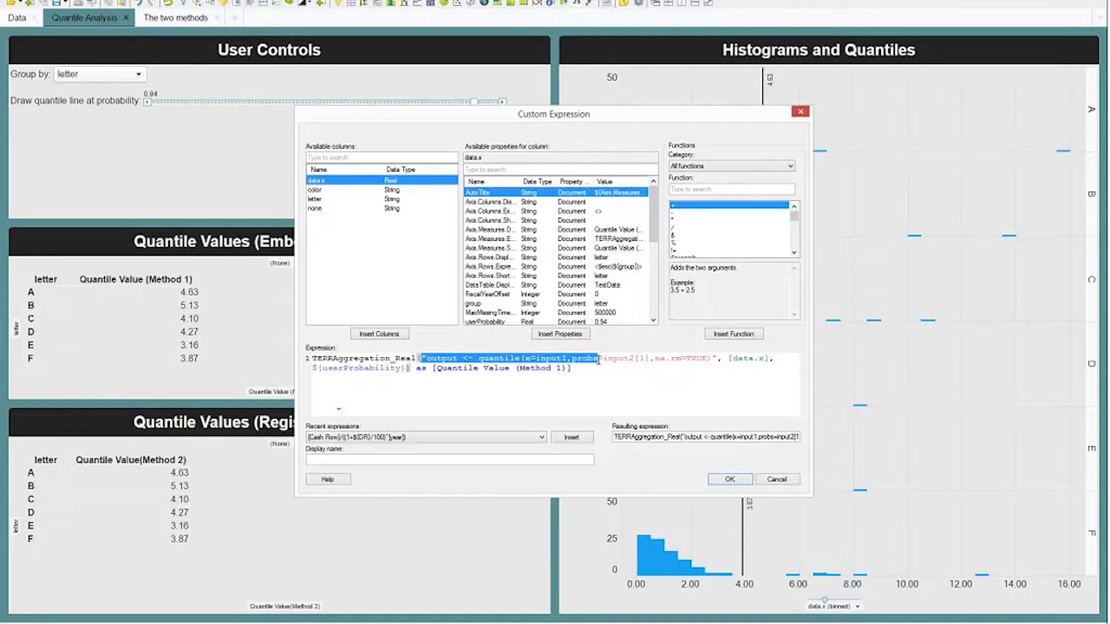
left_click(528, 371)
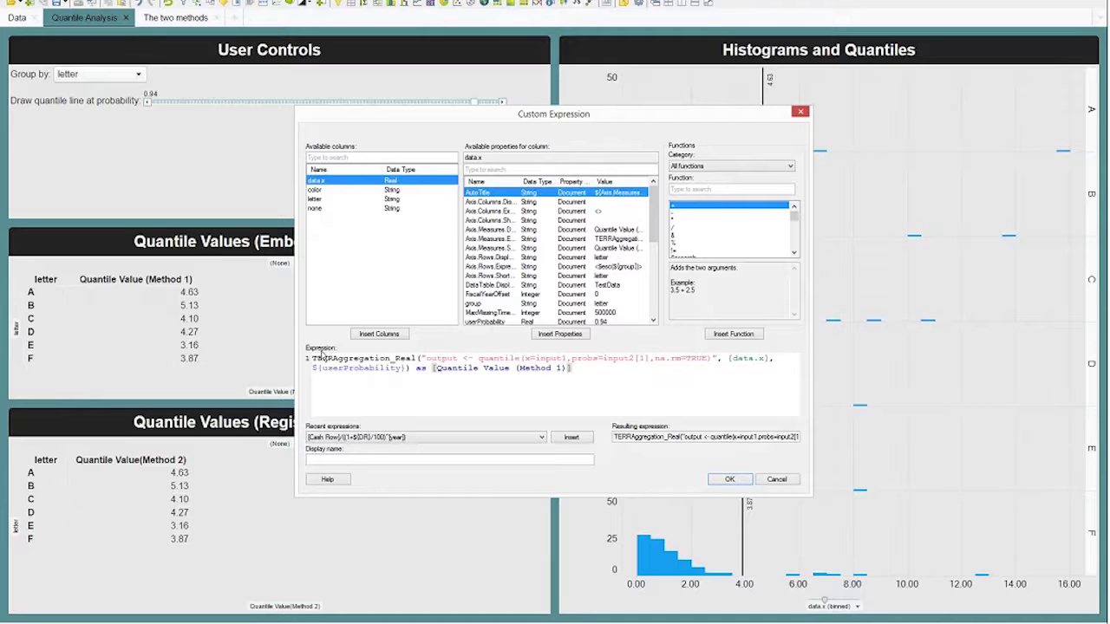
left_click(416, 358)
left_click(365, 381)
- Limit the expression function list to Statistical functions and review the description of the TERR_Integer function
left_click(709, 170)
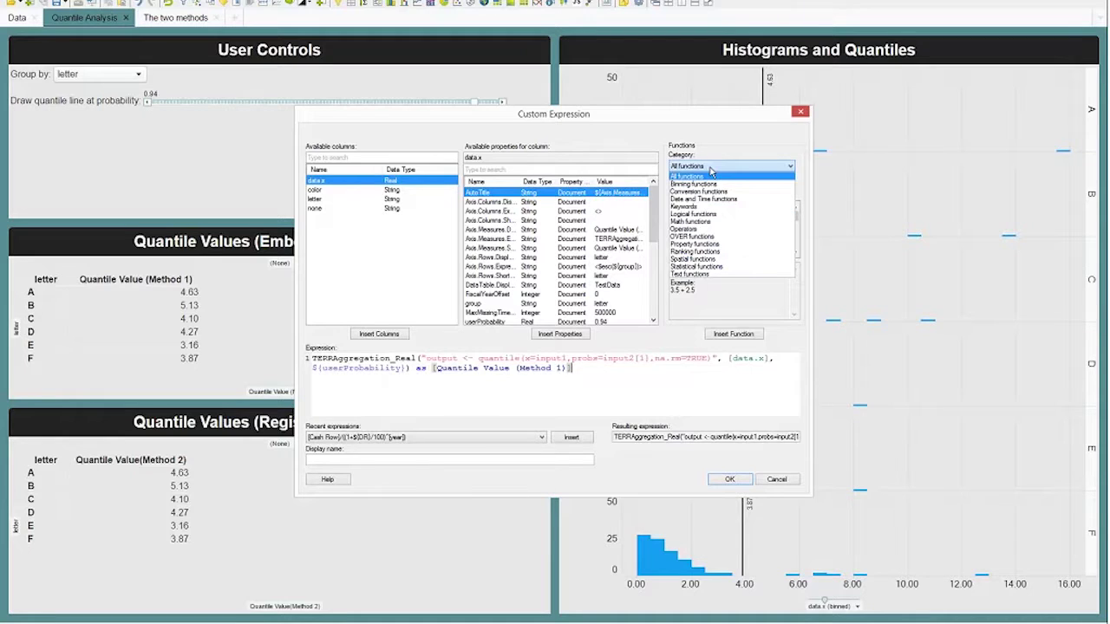
left_click(723, 267)
left_click_drag(794, 212, 798, 235)
scroll(754, 231, "down", 2)
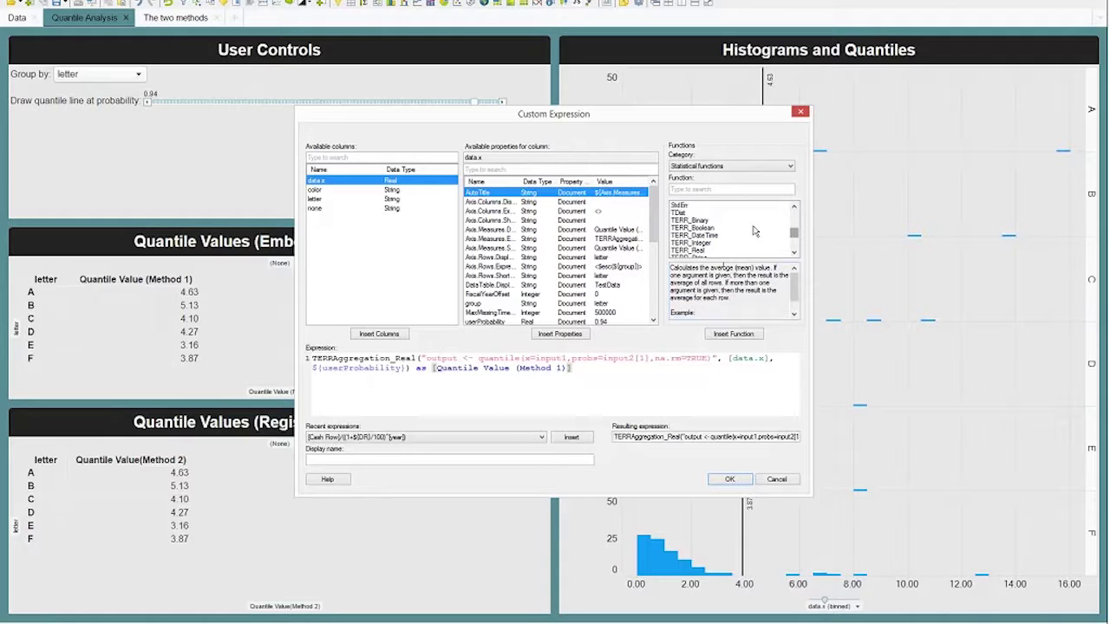
left_click(710, 222)
left_click(707, 244)
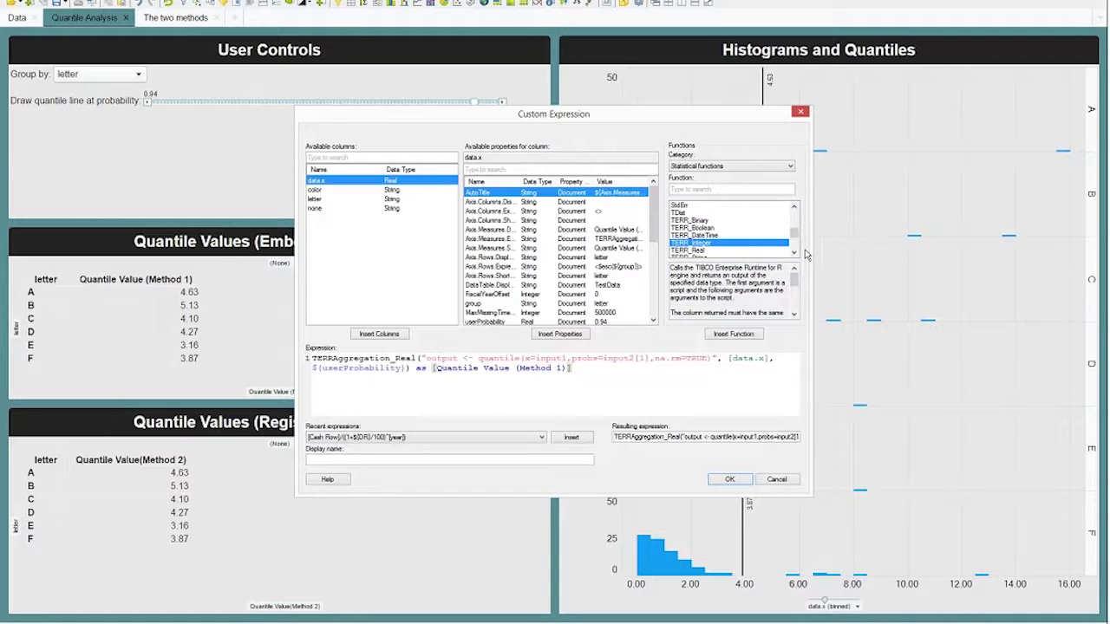
- Review the TERRAggregation functions for the DateTime, Binary and Real return types among the statistical functions
scroll(794, 256, "down", 3)
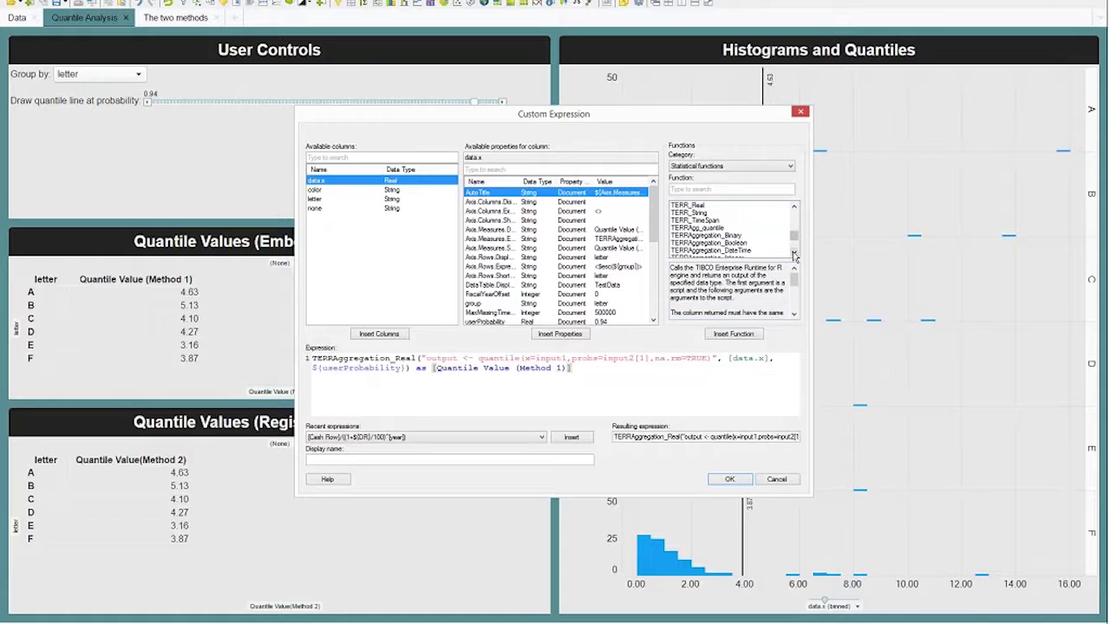
left_click(722, 236)
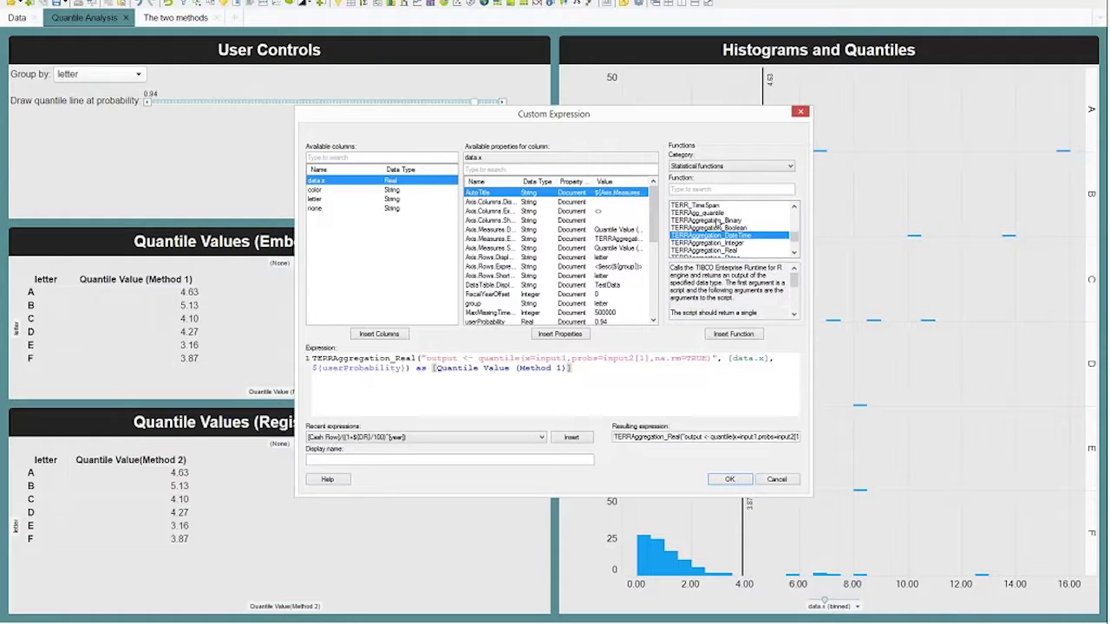
left_click(720, 222)
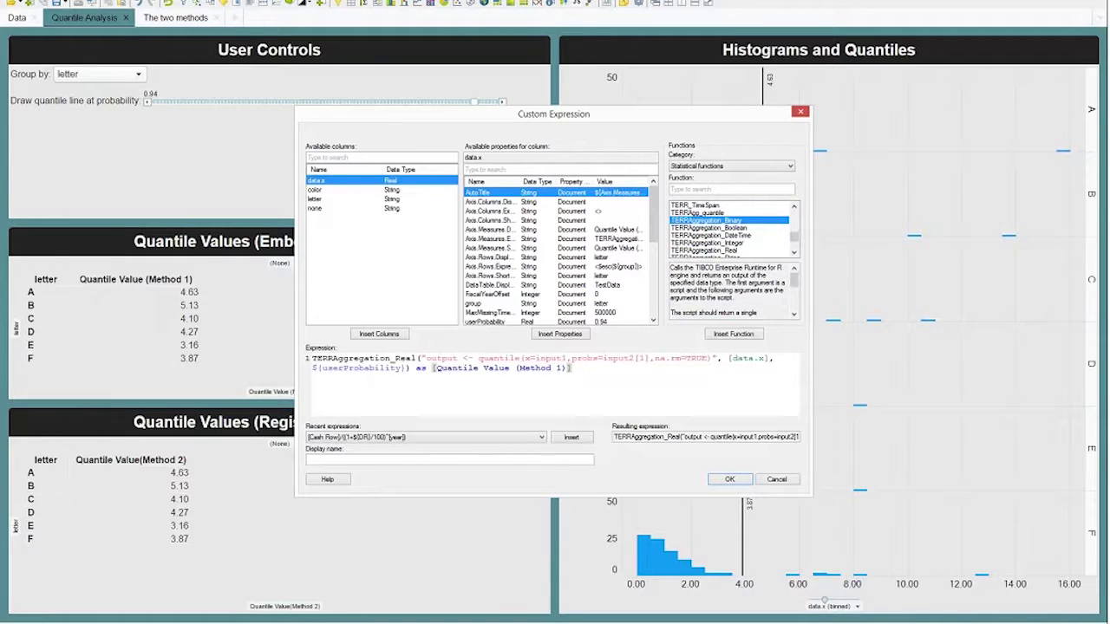
left_click(724, 250)
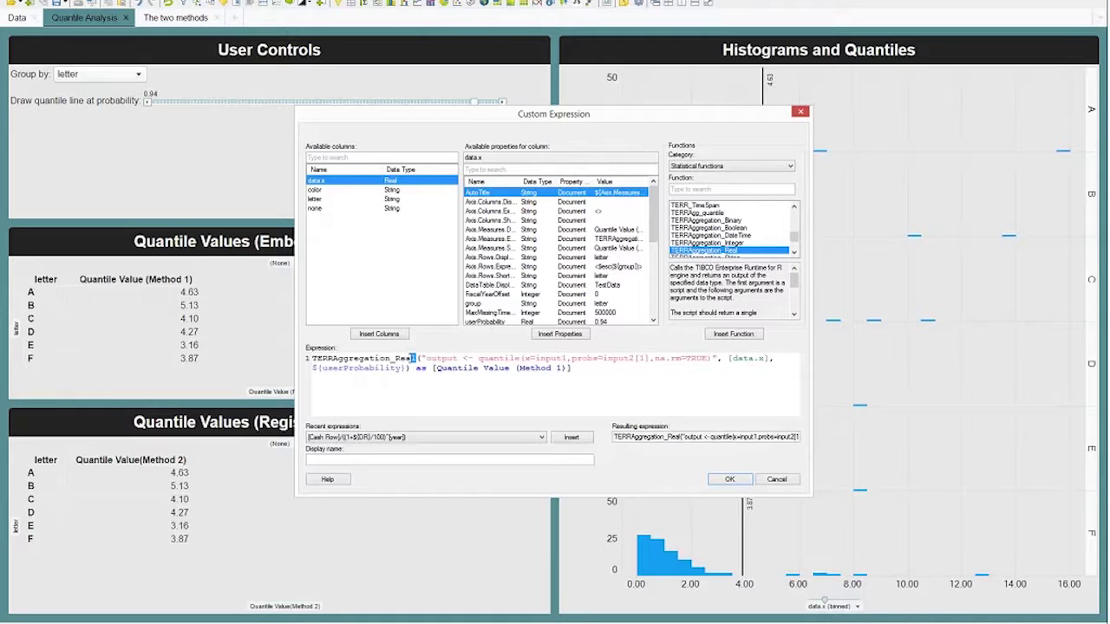
- Highlight the Real suffix in the expression, locate TERRAgg_quantile among the statistical functions, and close the custom expression without changes
double_click(412, 357)
scroll(756, 234, "up", 1)
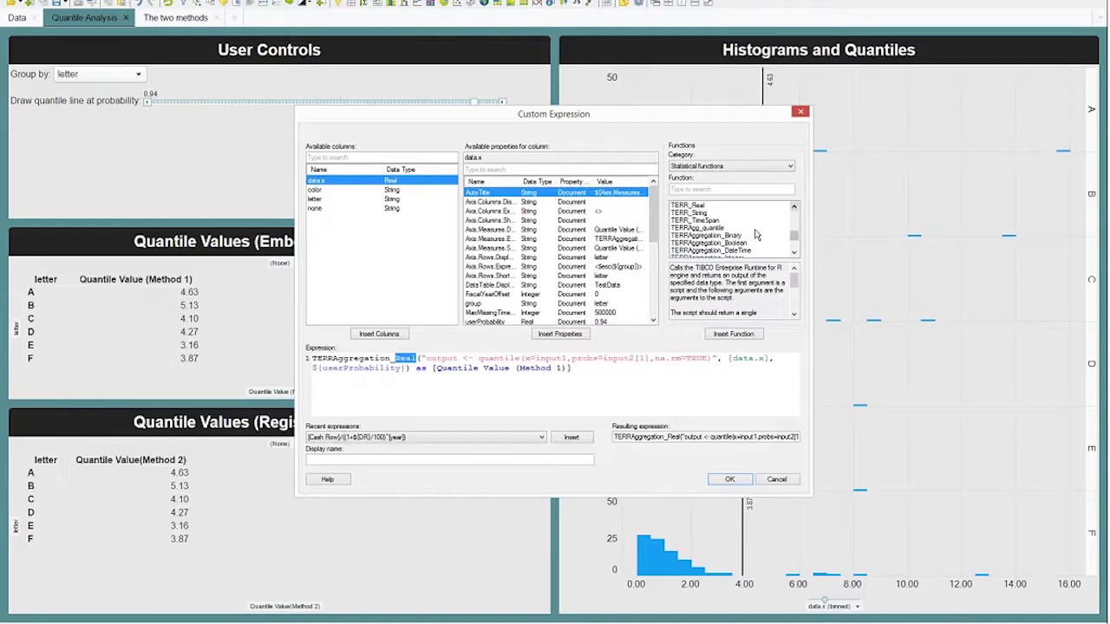
left_click(725, 229)
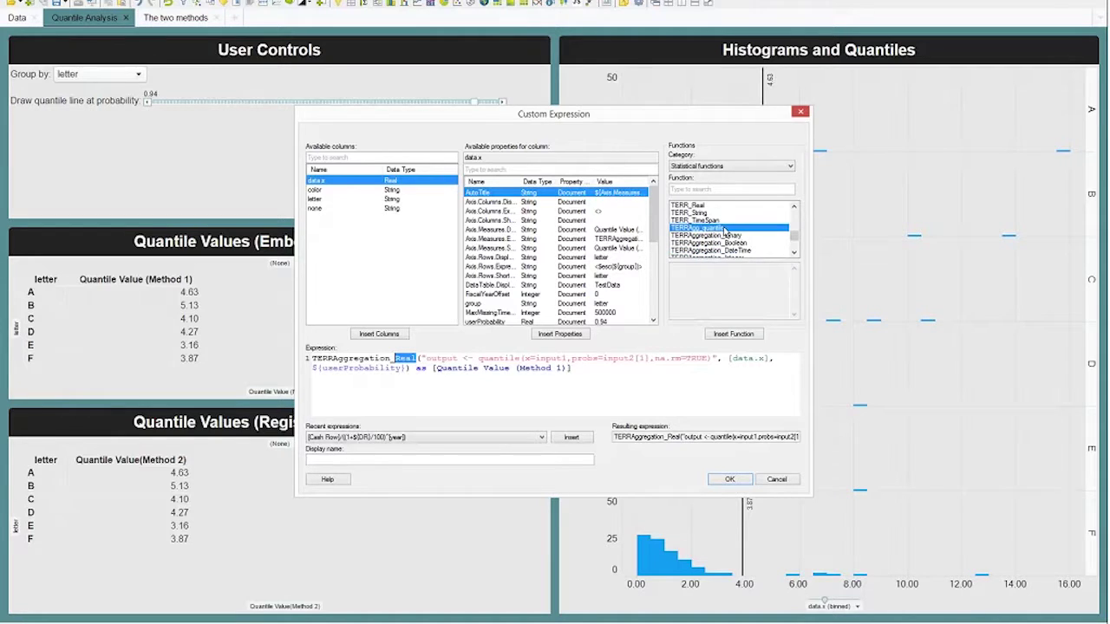
key("Delete")
left_click(777, 480)
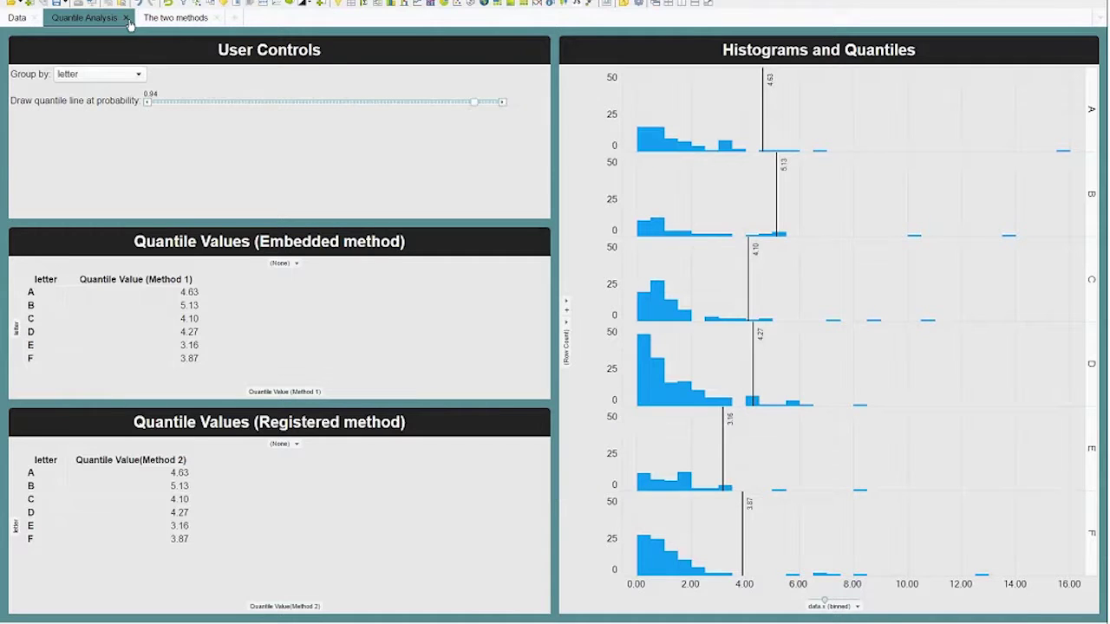
- Start a new expression function from the data function properties and examine the available return types
left_click(4, 9)
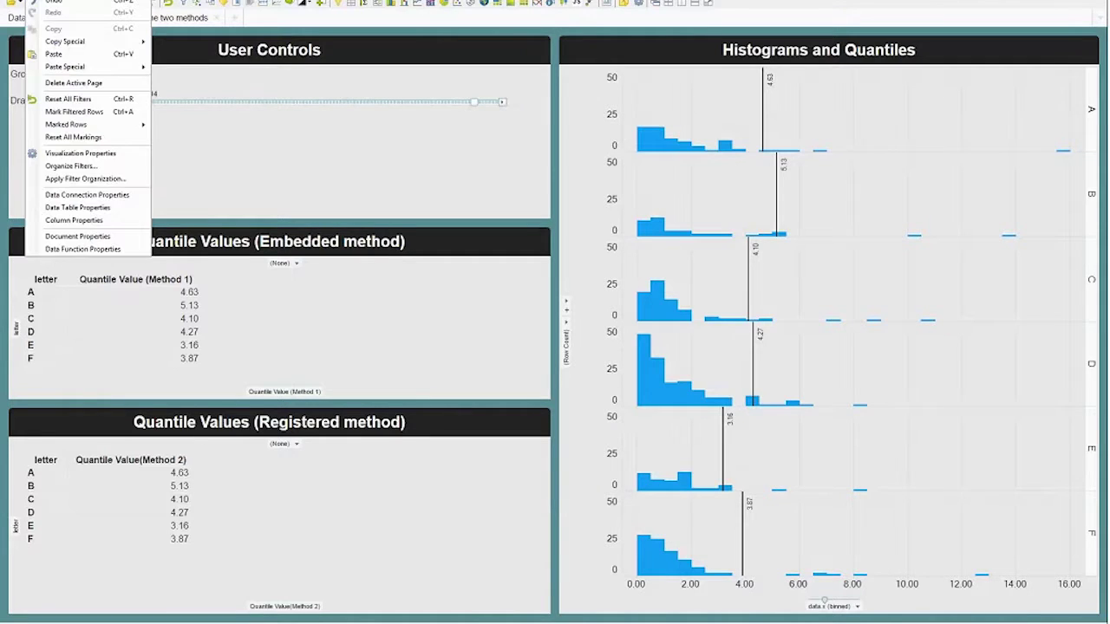
left_click(63, 252)
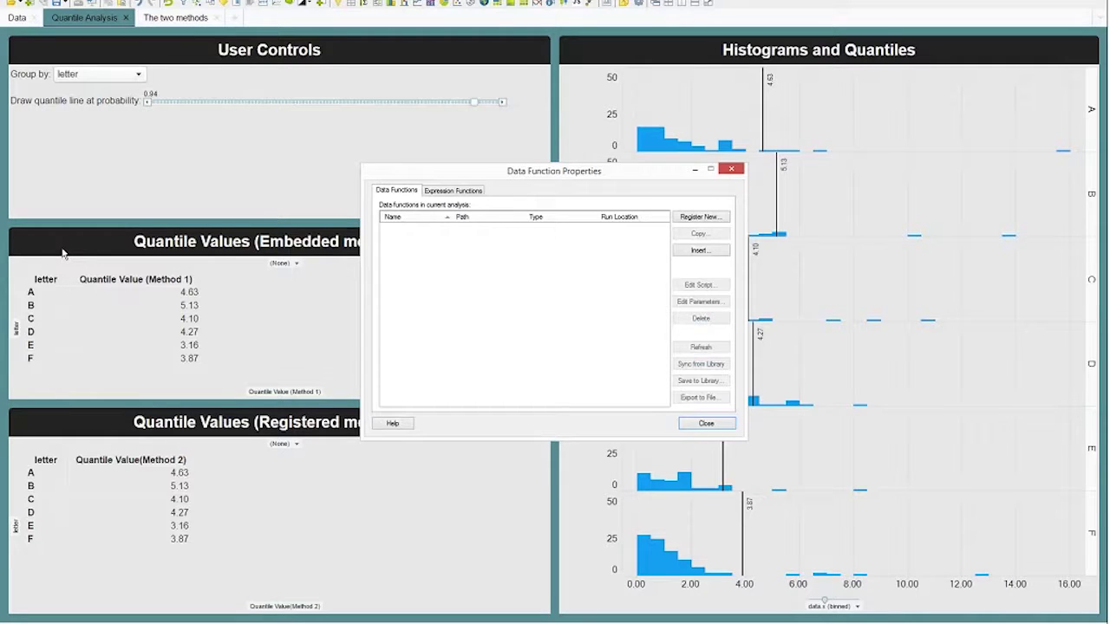
left_click(436, 192)
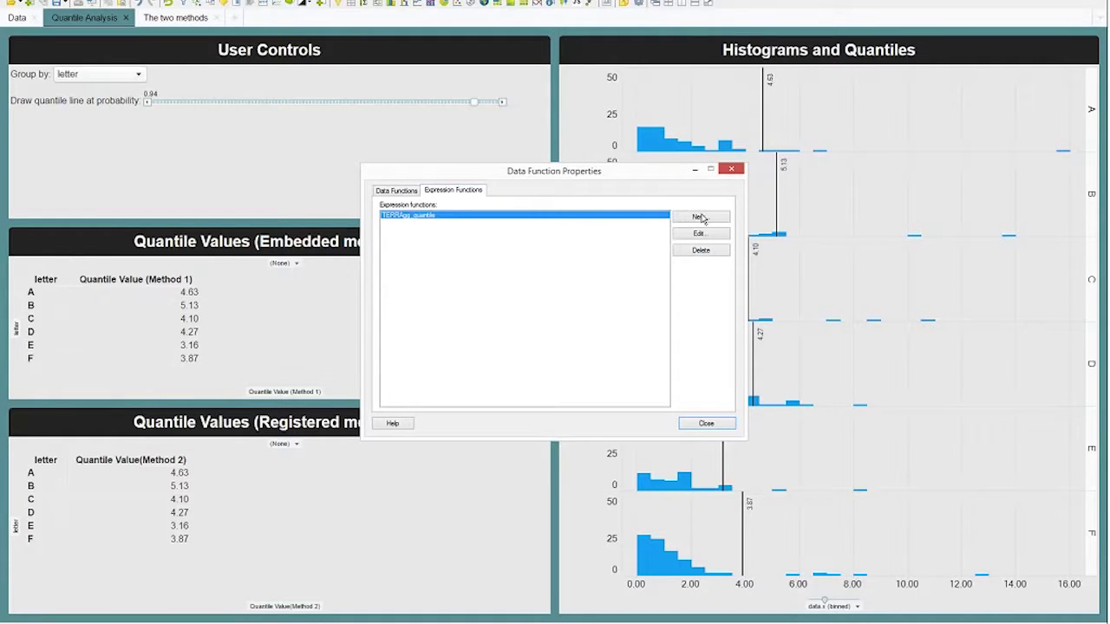
left_click(701, 218)
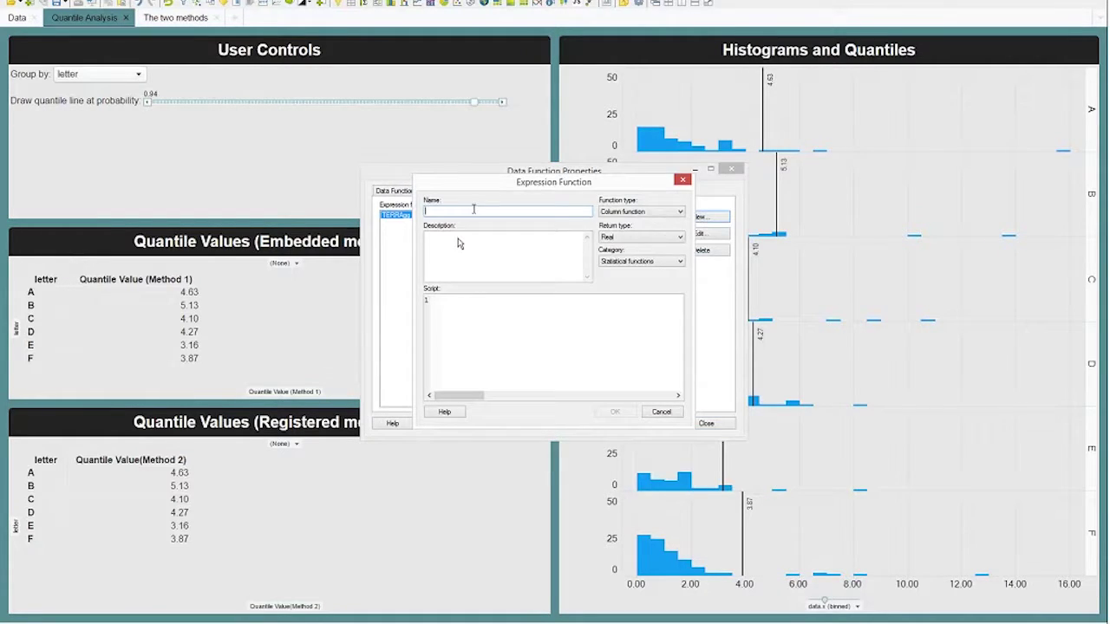
left_click(621, 239)
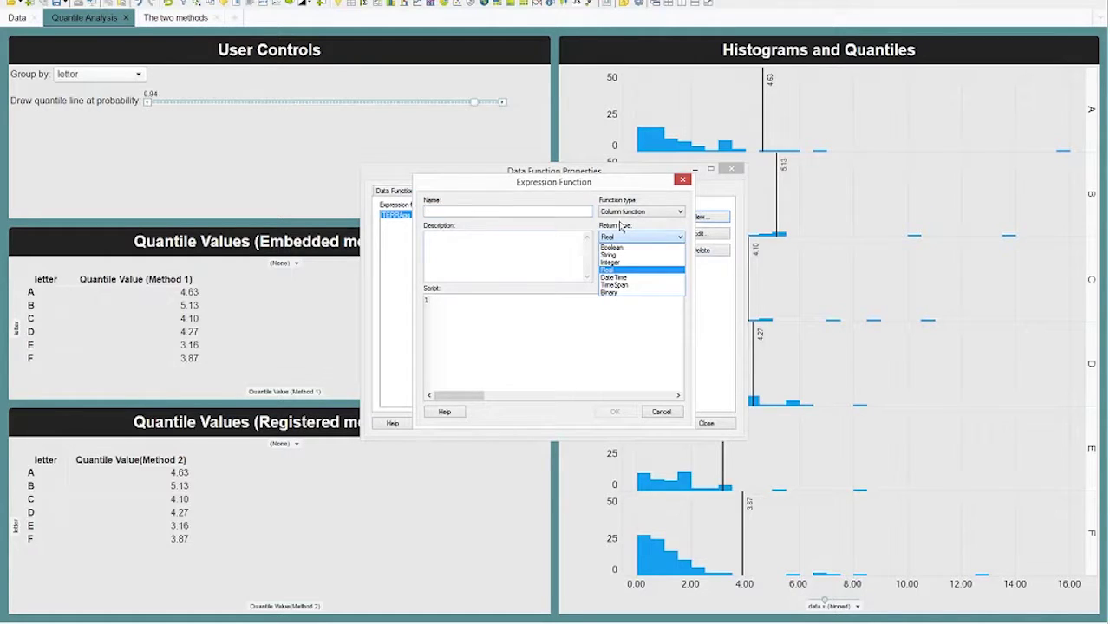
left_click(664, 222)
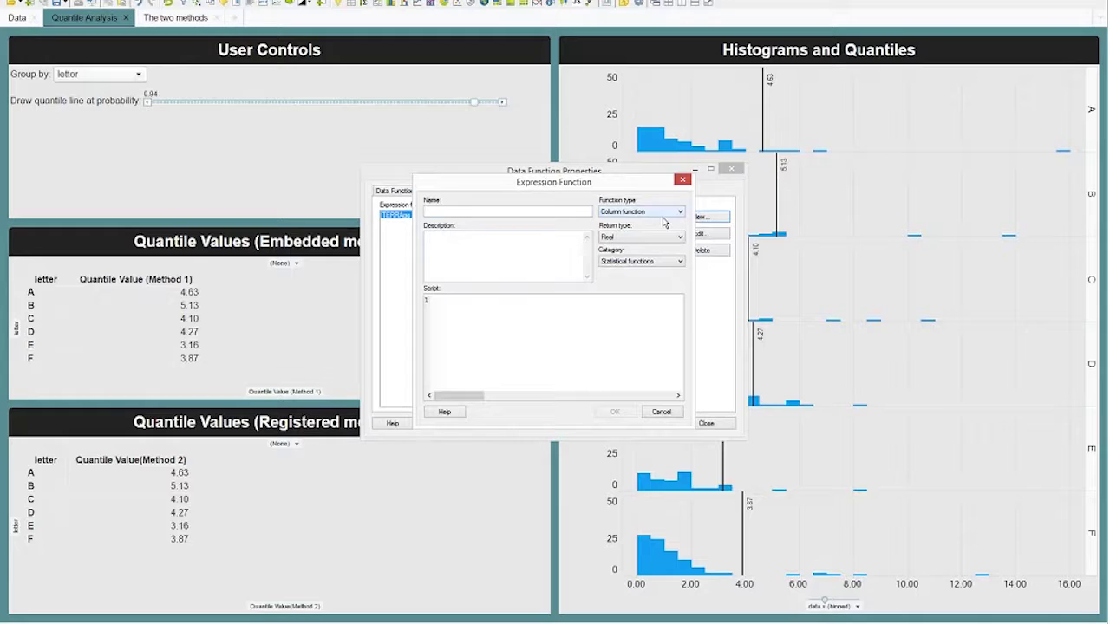
- Compare the Column function and Aggregation function types, discard the new expression function, and close the data function properties
left_click(663, 212)
left_click(649, 230)
left_click(661, 215)
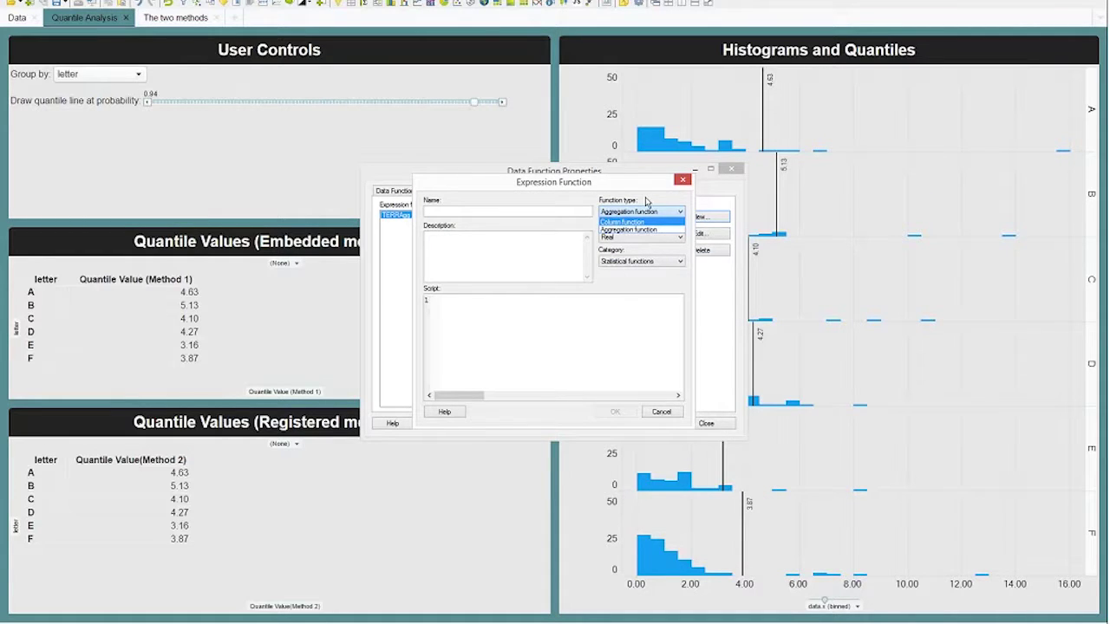
left_click(645, 201)
left_click(662, 412)
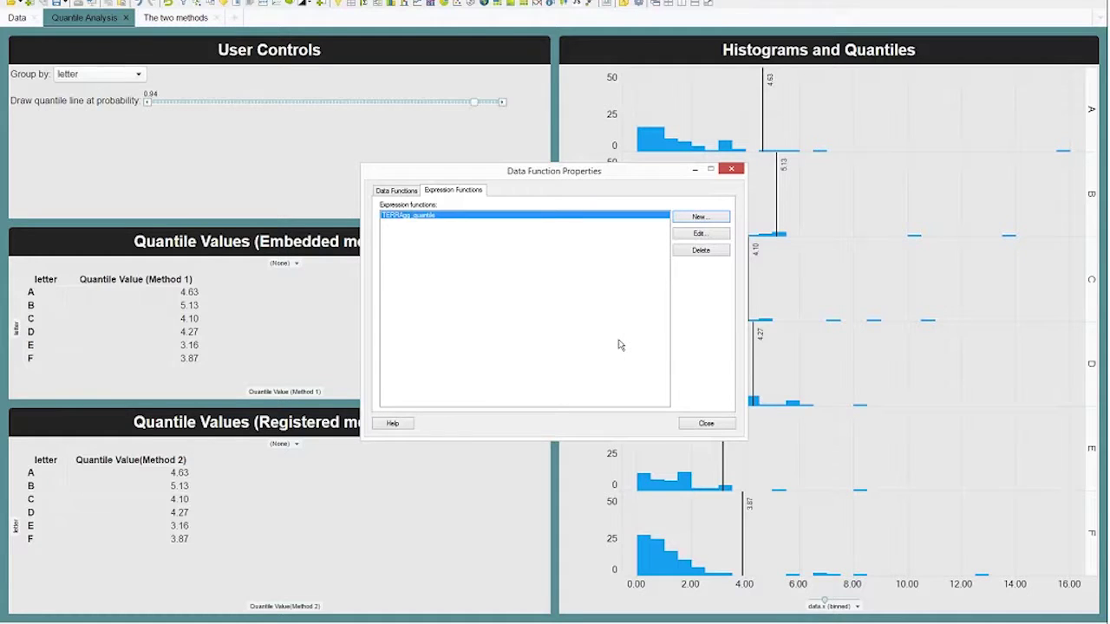
left_click(716, 425)
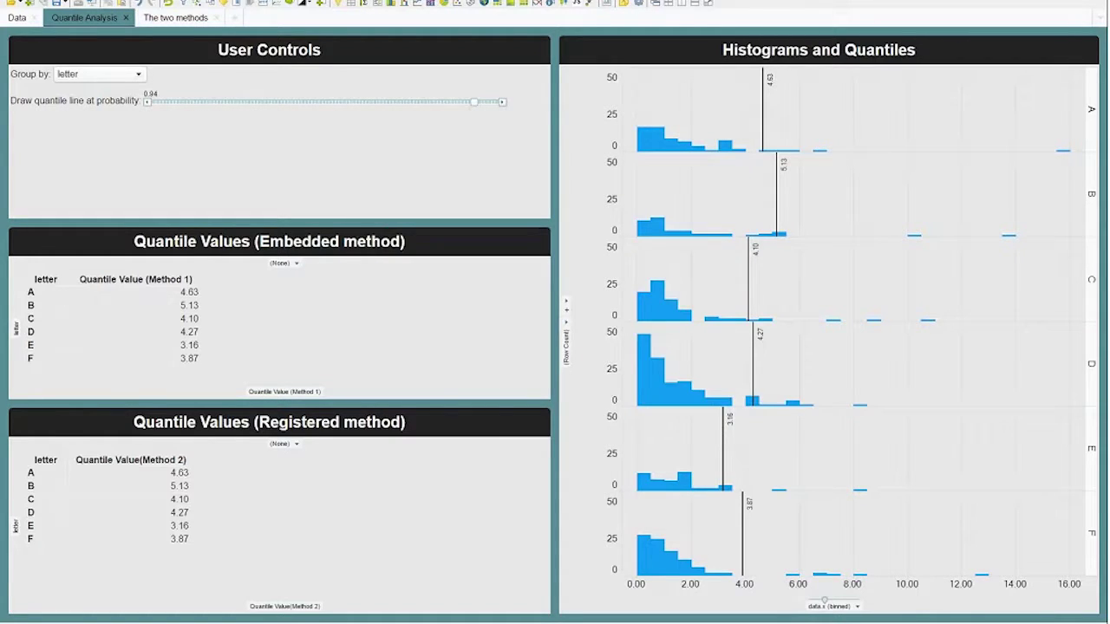
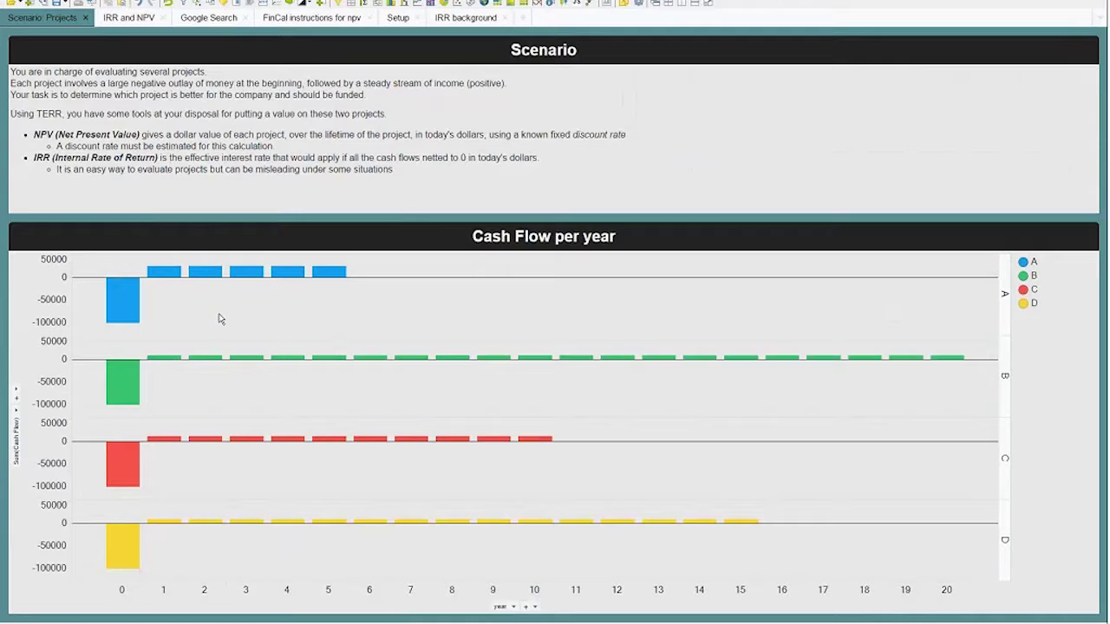
- On the IRR and NPV page, retitle the cash flow chart "Summed discounted Cash Flow" and set the discount rate to 4.00%
mouse_move(131, 303)
left_click(129, 19)
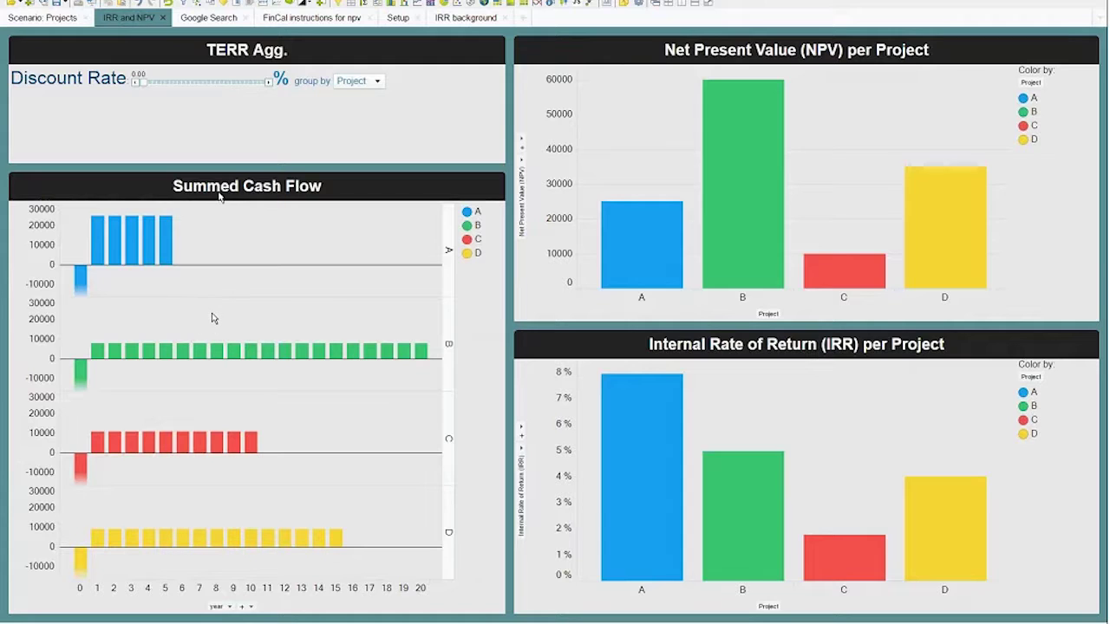
double_click(253, 187)
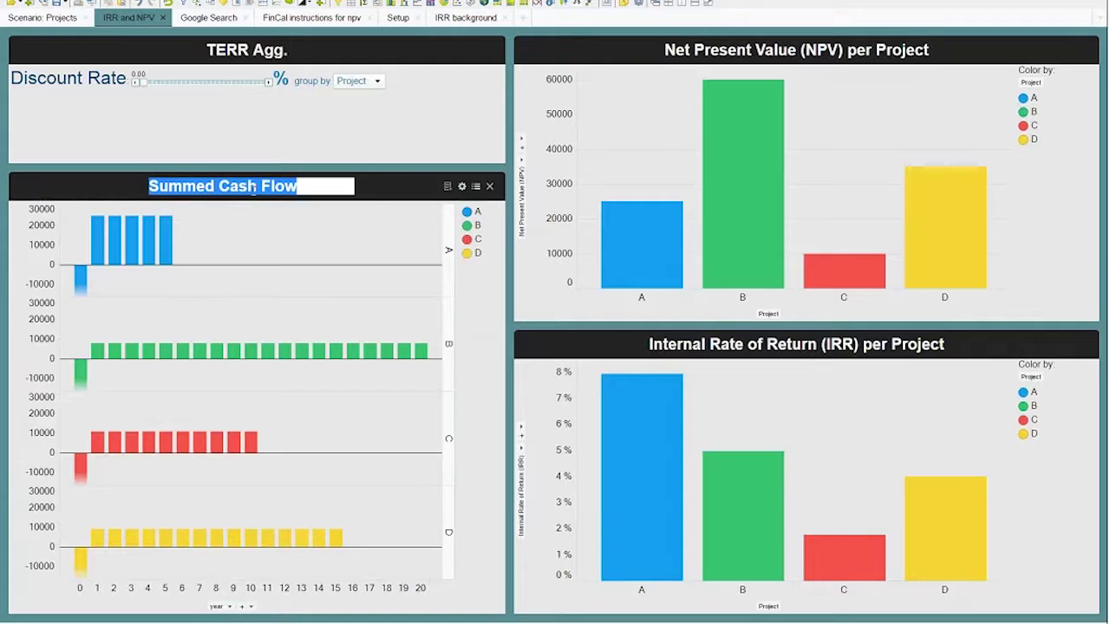
key("BackSpace")
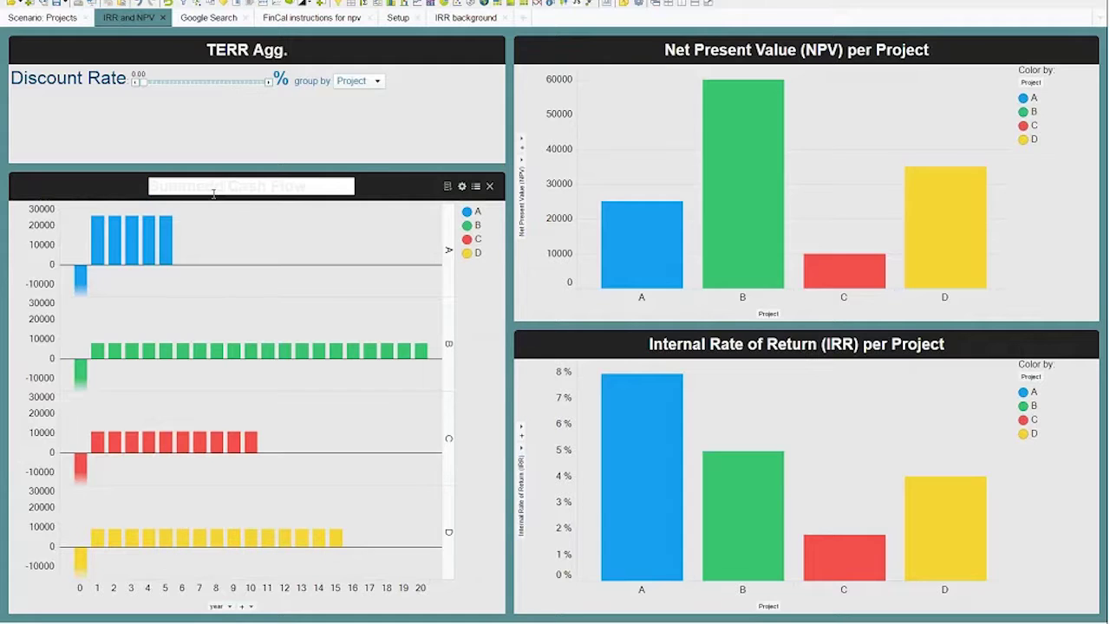
type("Summed discount Cash Flo")
key("Return")
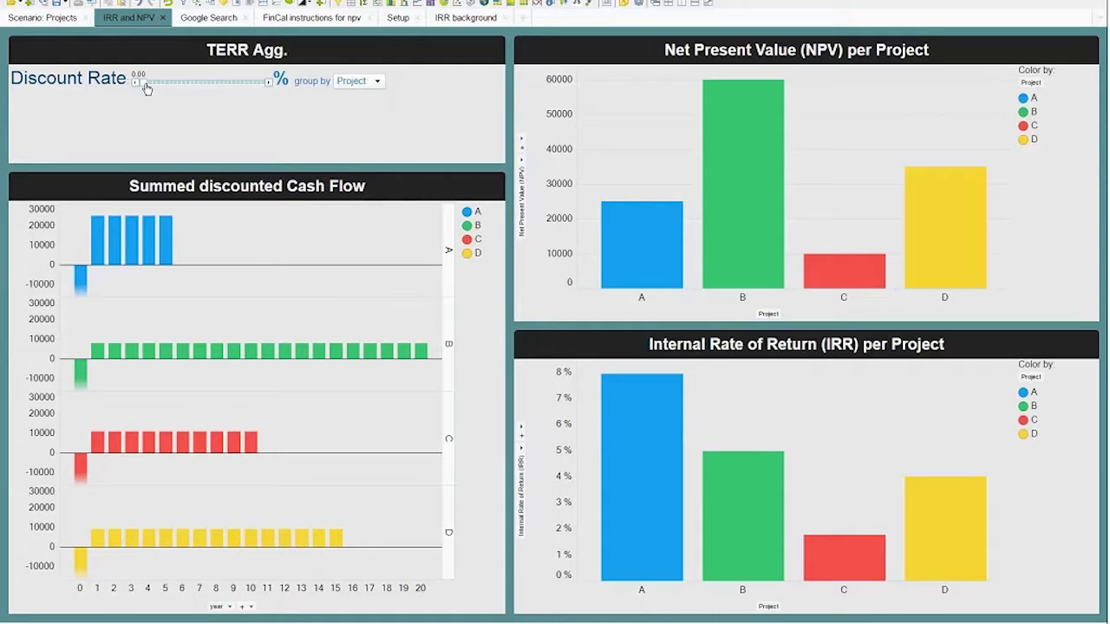
left_click_drag(147, 87, 211, 83)
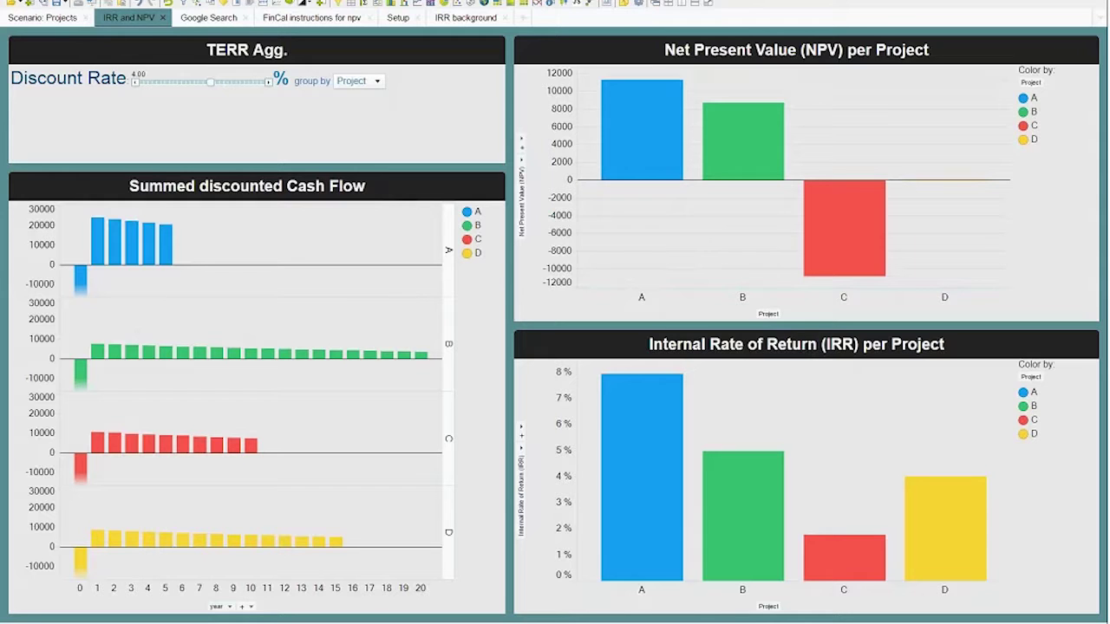
- Open the TERR_Agg_NPV expression function, examine its FinCal npv script and input descriptions, and close the definition without changes
key("alt+e")
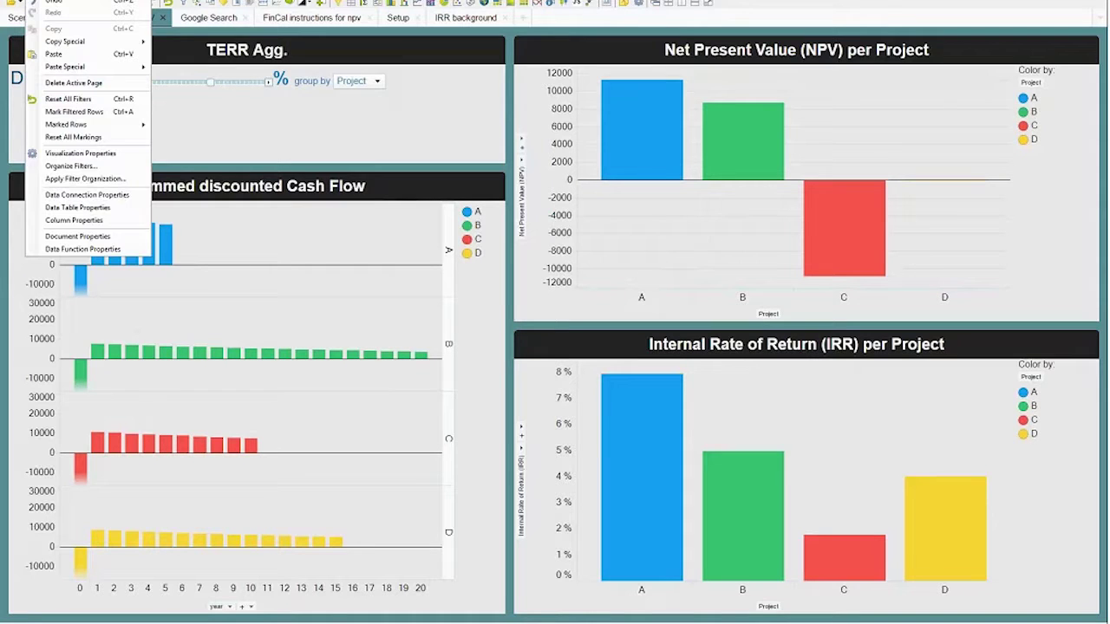
left_click(86, 249)
left_click(453, 190)
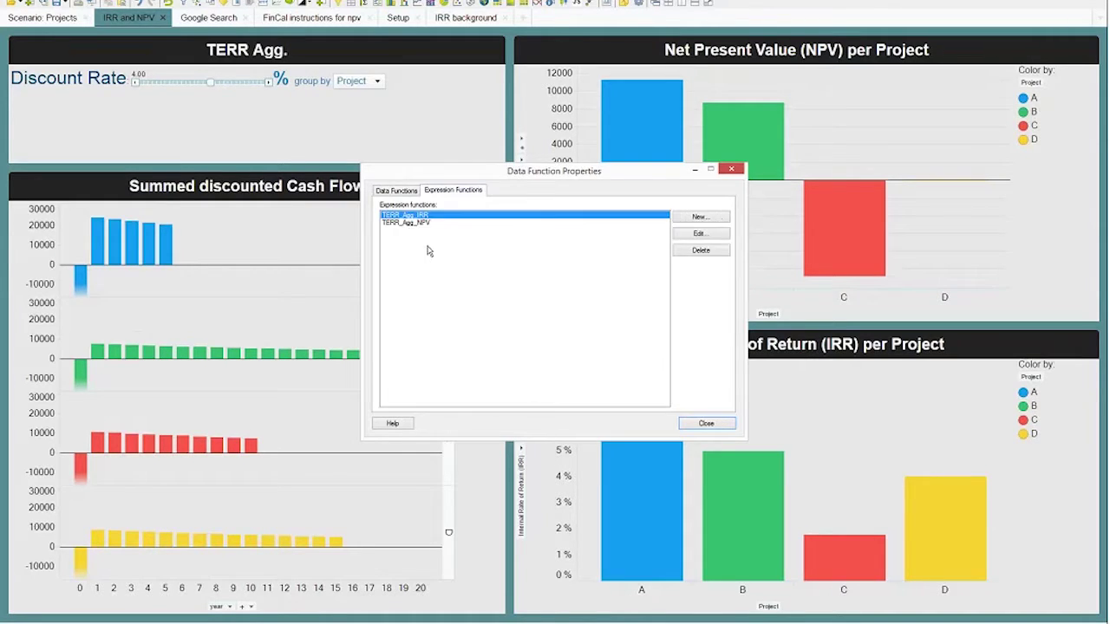
left_click(422, 223)
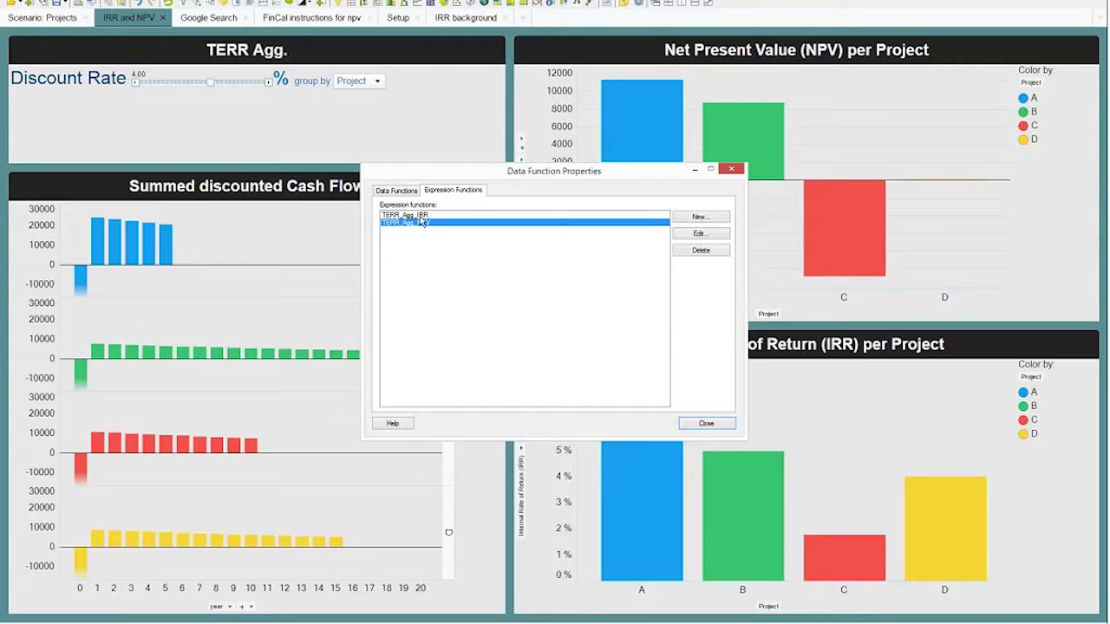
key("Up")
left_click(423, 224)
left_click(694, 238)
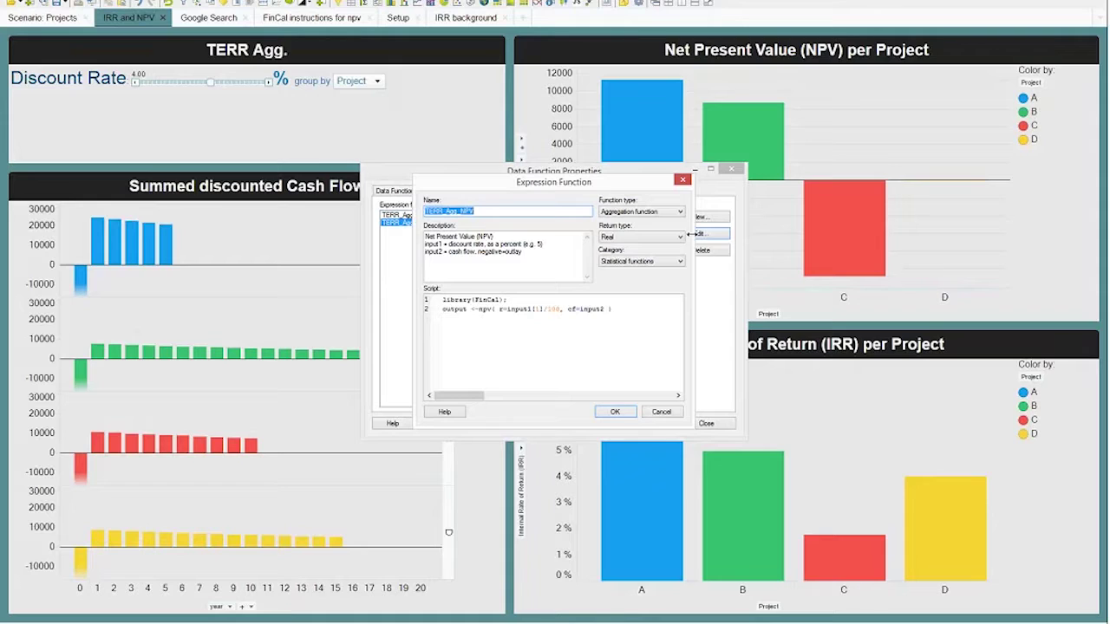
left_click(528, 329)
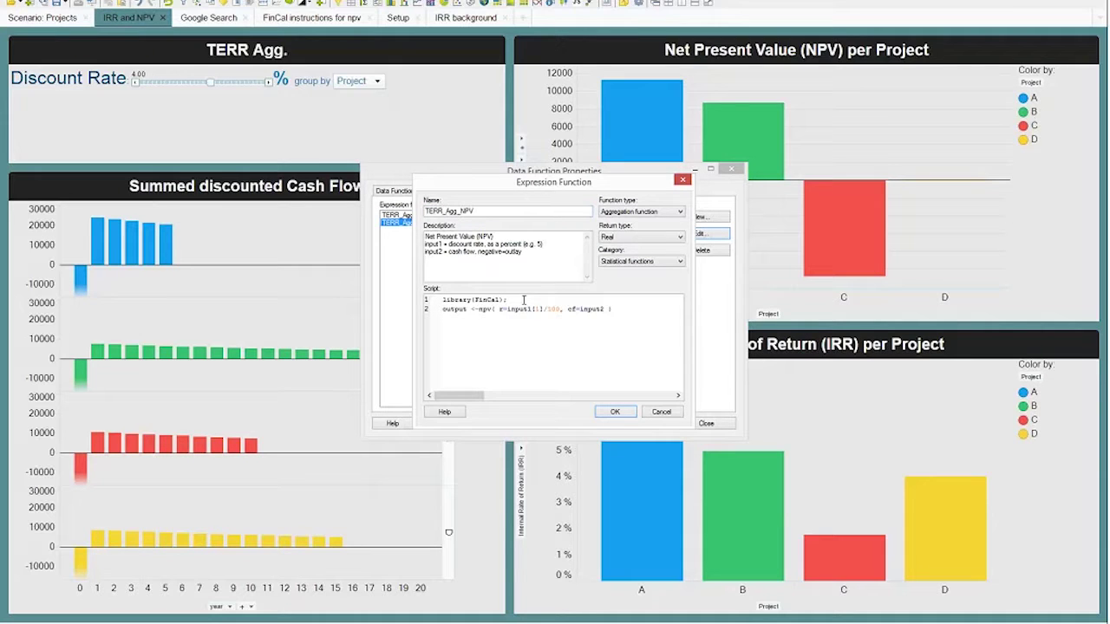
left_click(524, 299)
left_click(662, 412)
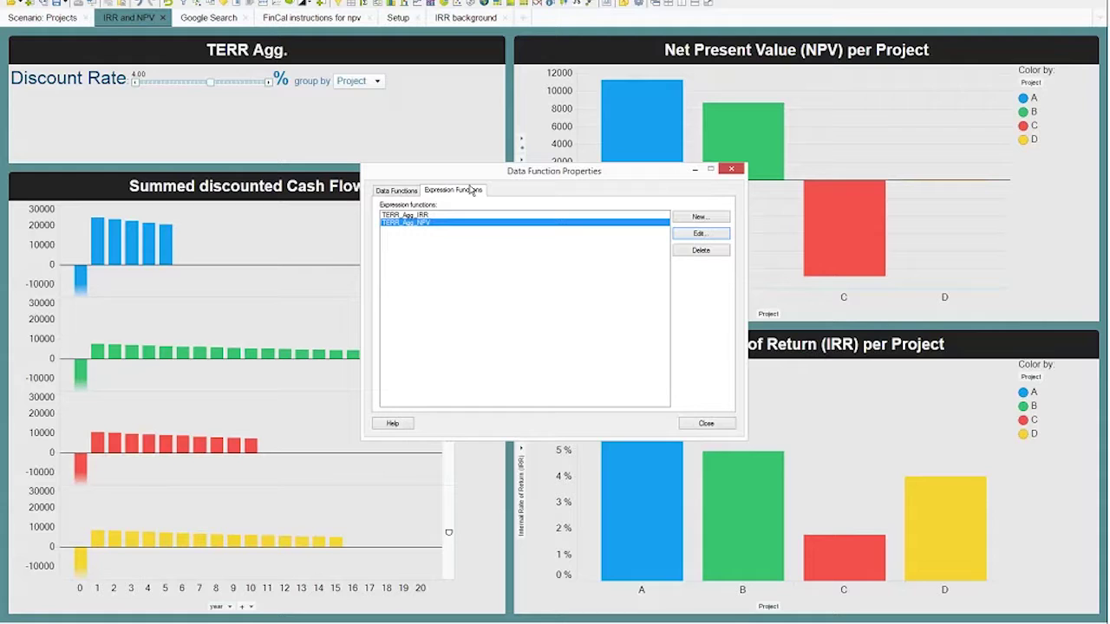
- Inspect the TERR_Agg_IRR expression function's irr script, and close the function properties without changes
left_click(425, 215)
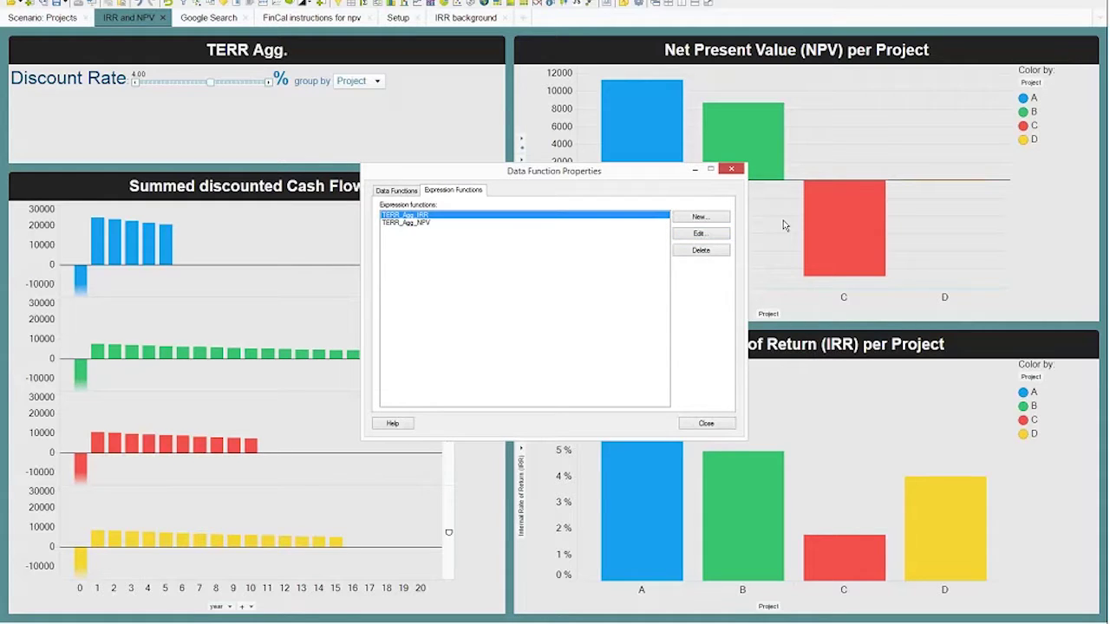
left_click(699, 236)
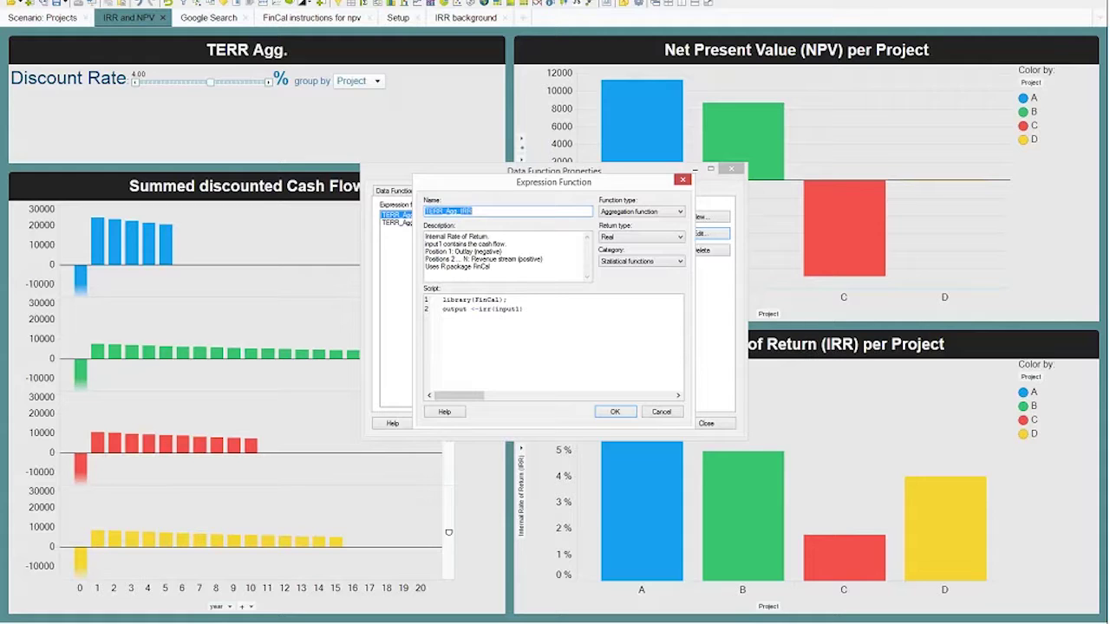
left_click(660, 411)
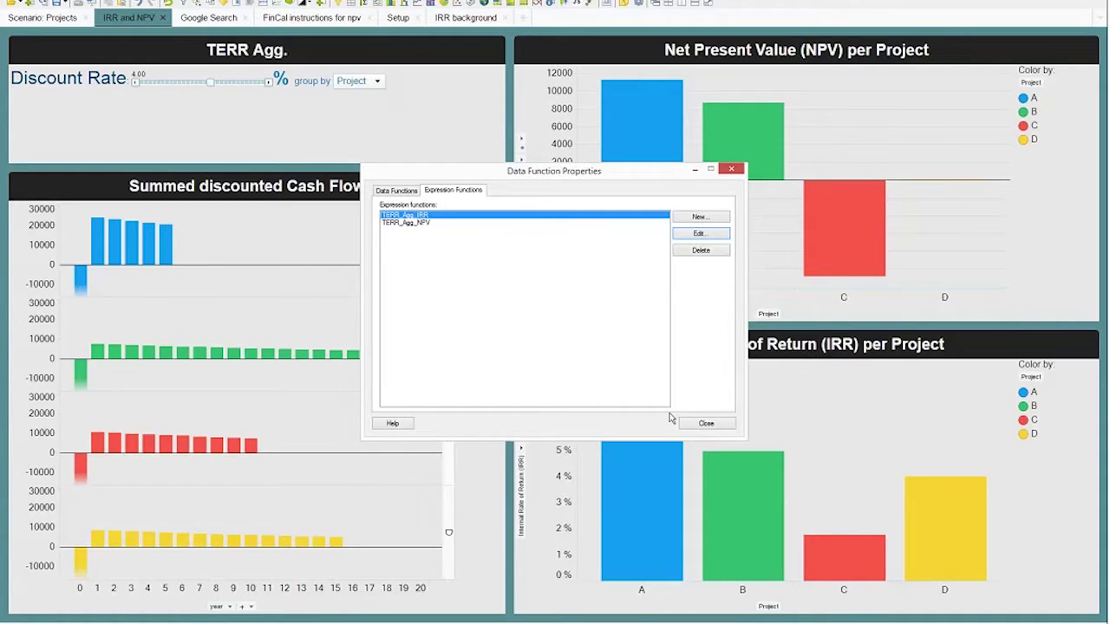
left_click(705, 423)
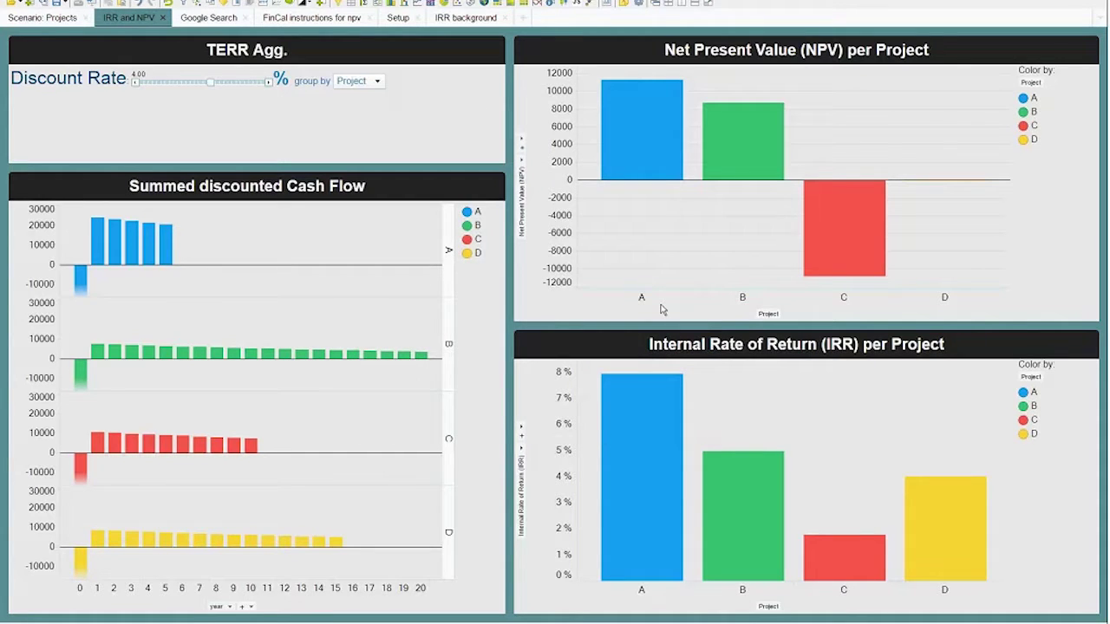
- Lower the discount rate to 2.50% and further to 1.75%, comparing the projects' net present values
left_click_drag(211, 82, 187, 84)
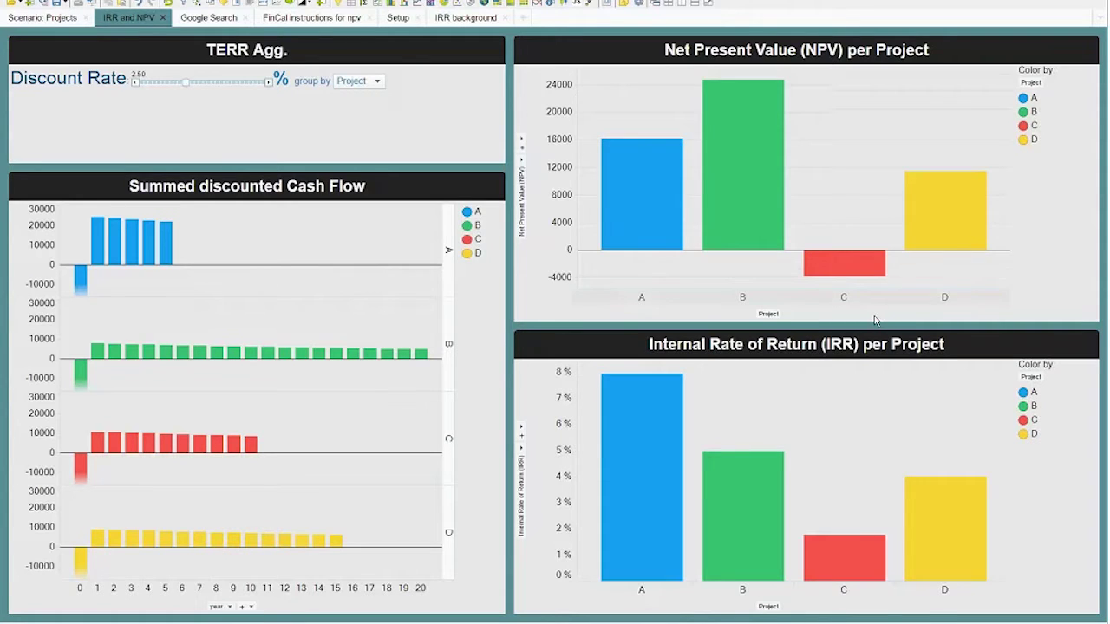
mouse_move(866, 265)
left_click_drag(184, 82, 174, 87)
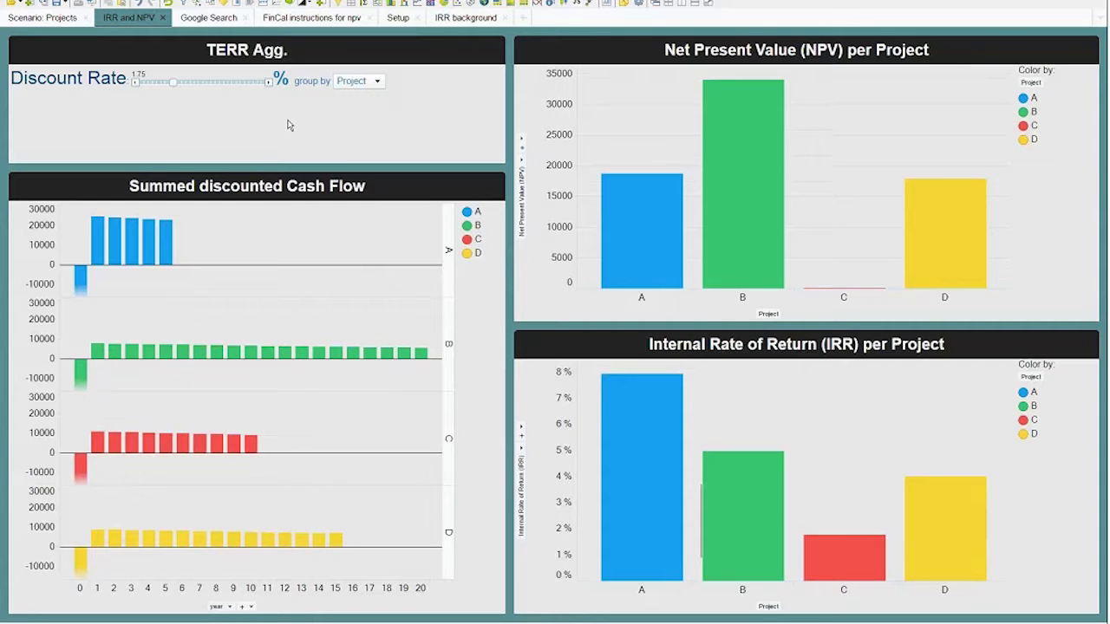
- View the Google Search page on the FinCal package and the FinCal instructions for npv page
left_click(199, 18)
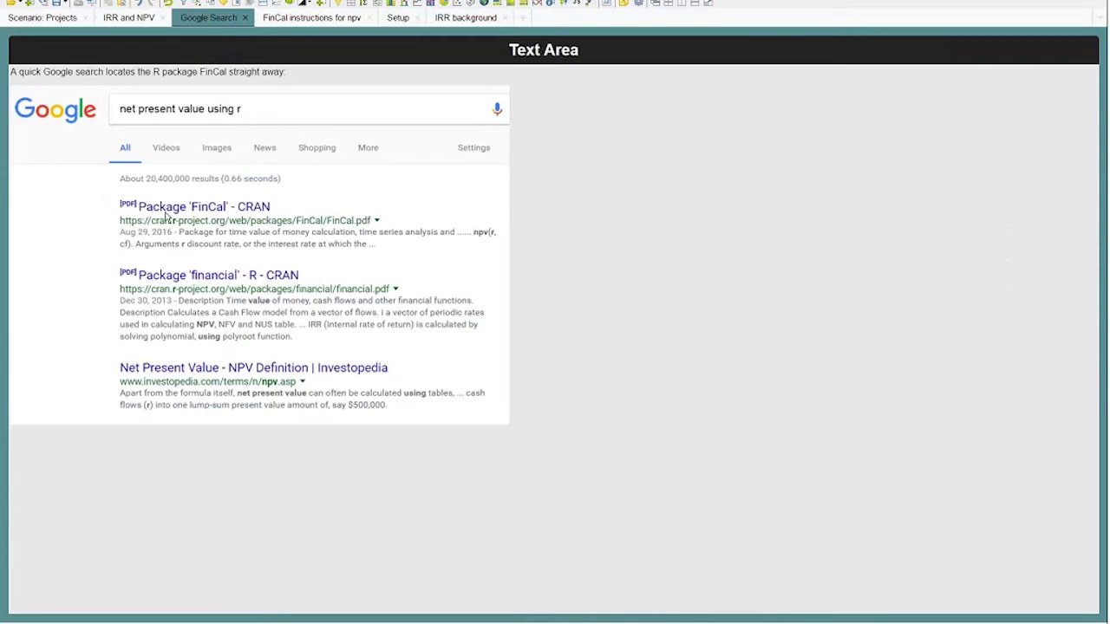
left_click(293, 18)
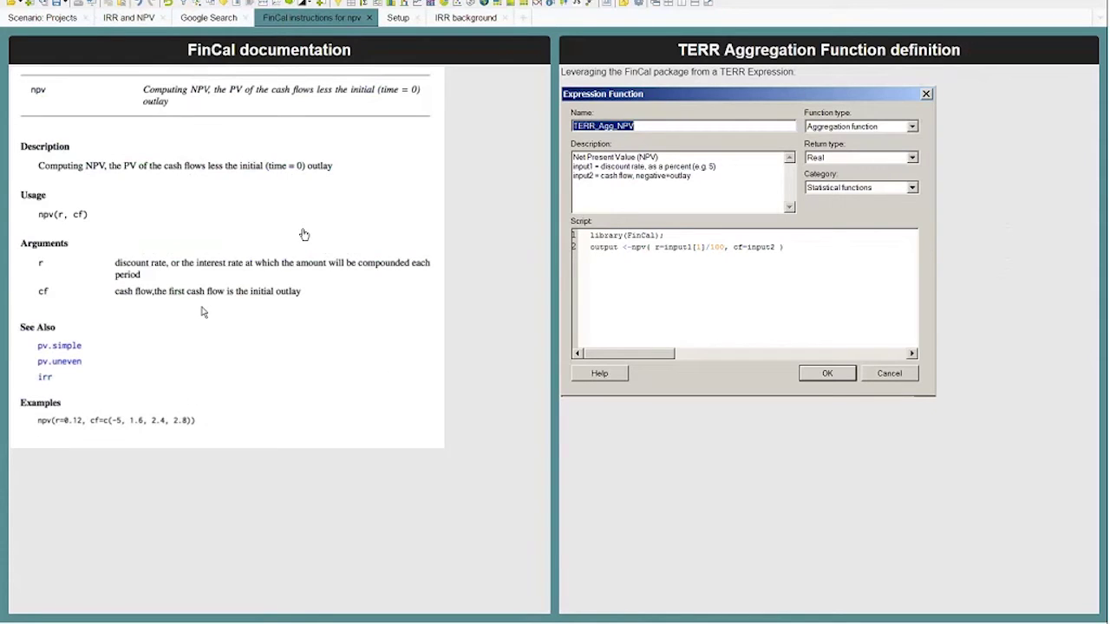